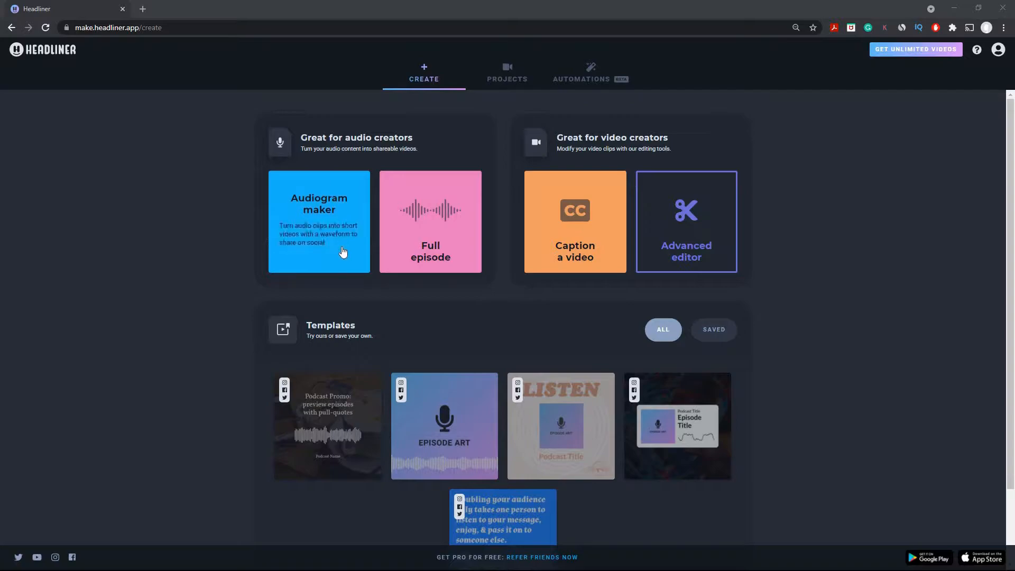
- Start a new audiogram and search the podcast directory for Dhvani Podcast
click(332, 205)
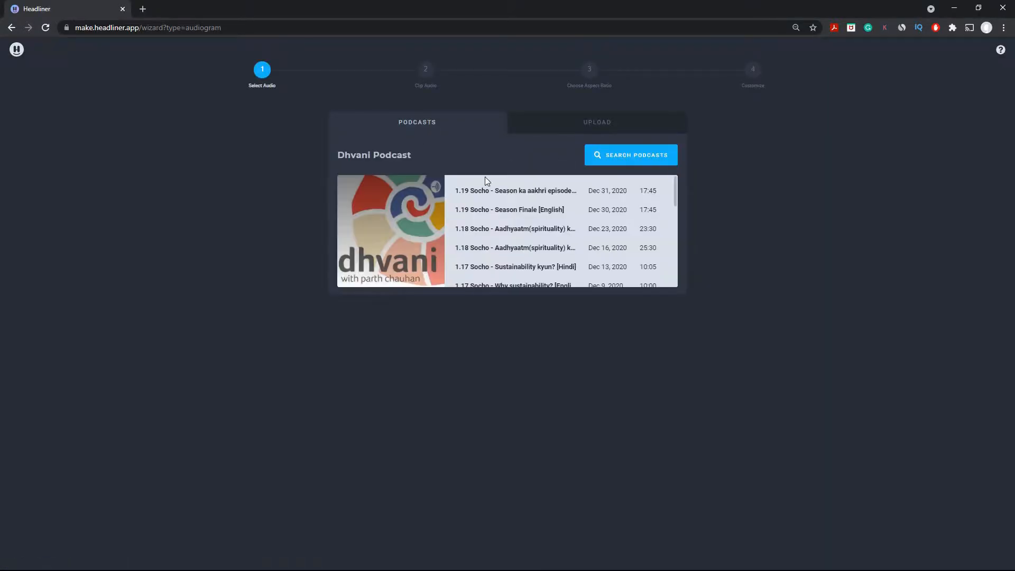
click(664, 155)
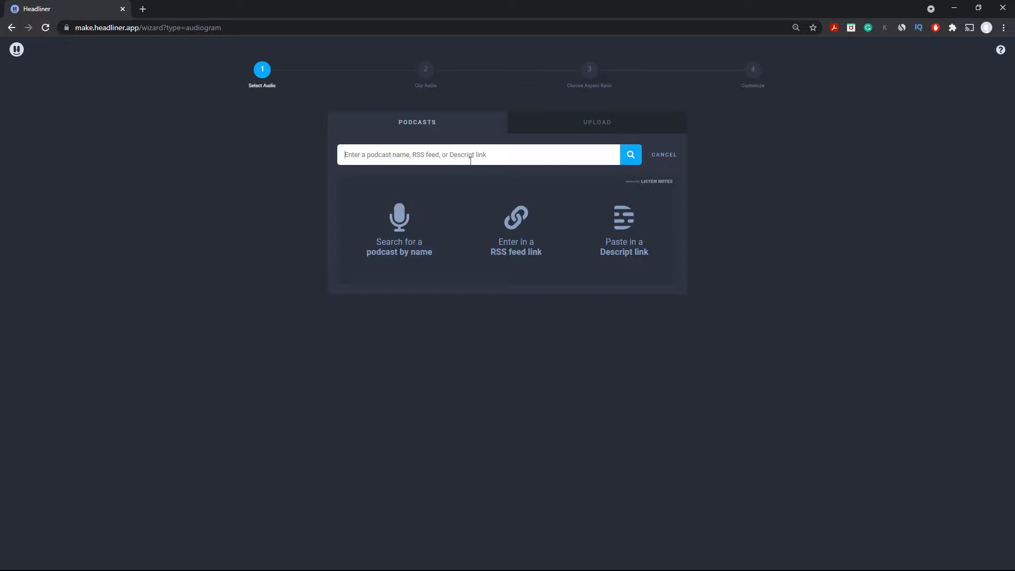
text(Dhvani Podcast)
click(631, 155)
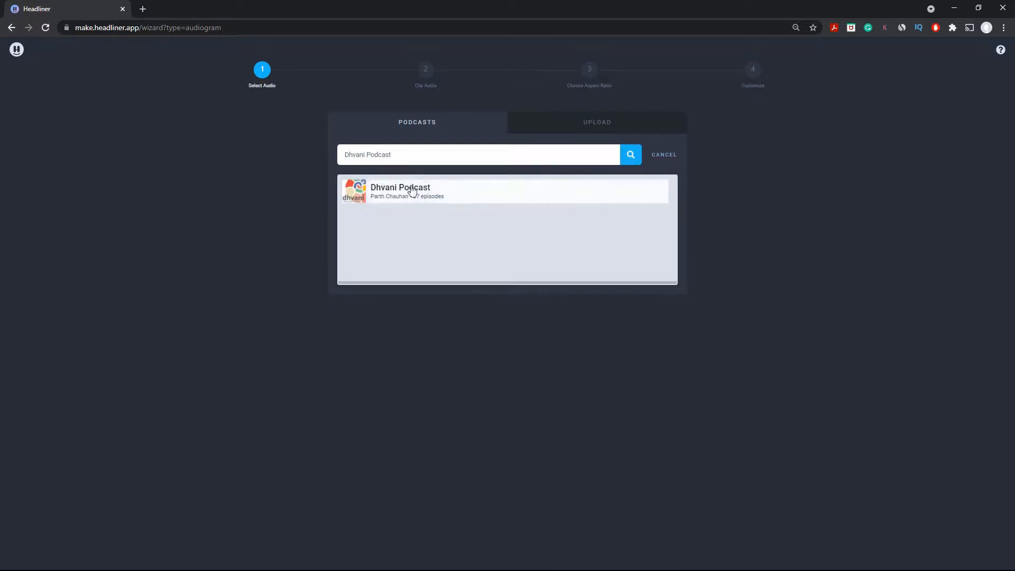
- Open the Dhvani Podcast result and scroll its episode list to the 1.11 episode
click(396, 194)
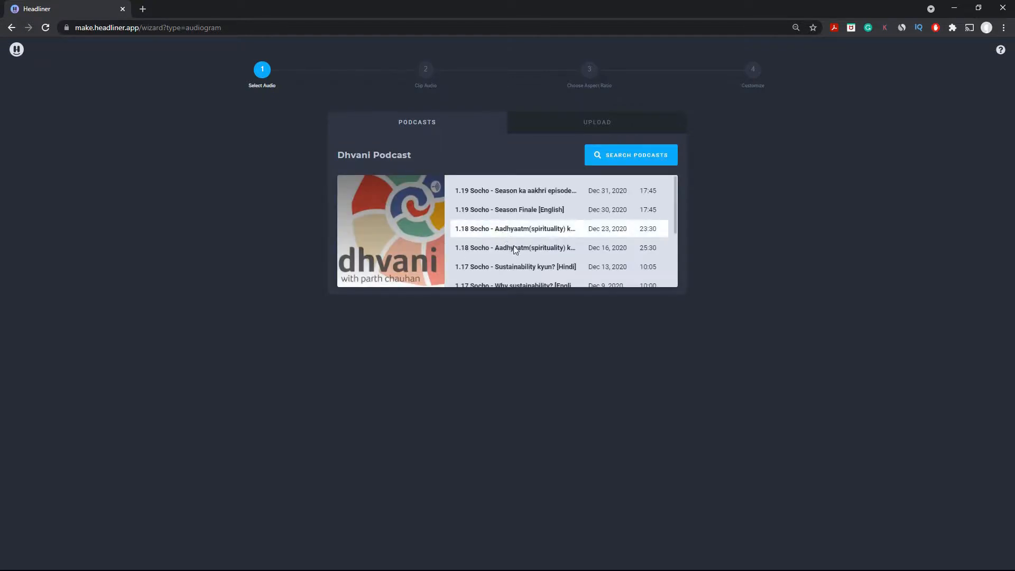
scroll(529, 246, down, 1)
scroll(533, 245, down, 4)
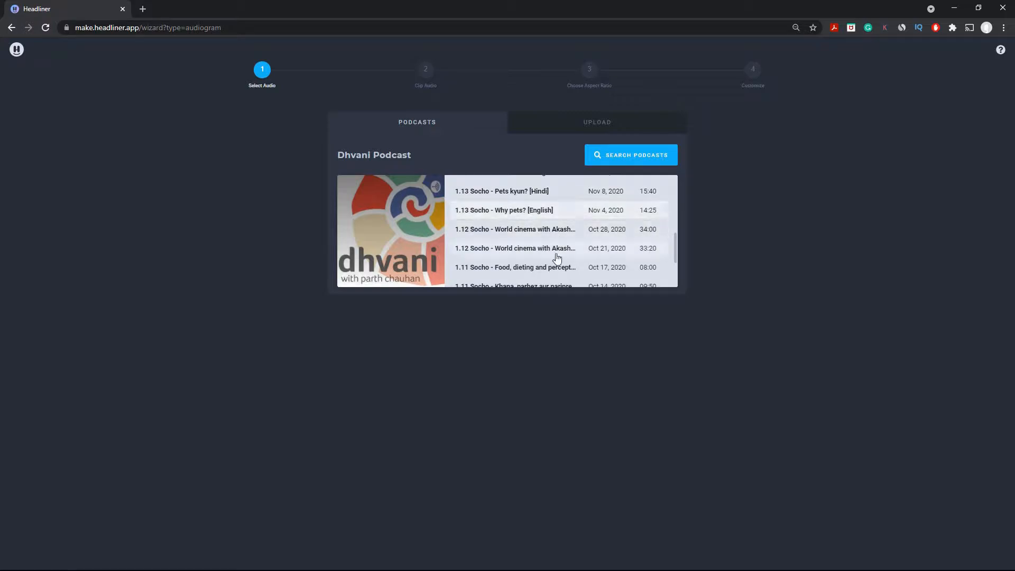
scroll(531, 275, down, 1)
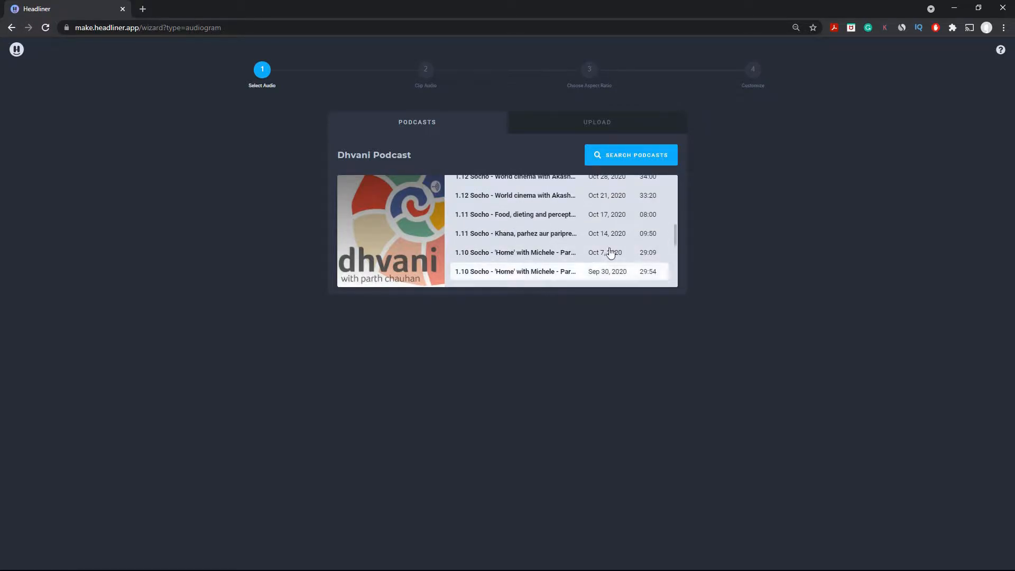
scroll(528, 258, down, 1)
scroll(529, 264, up, 1)
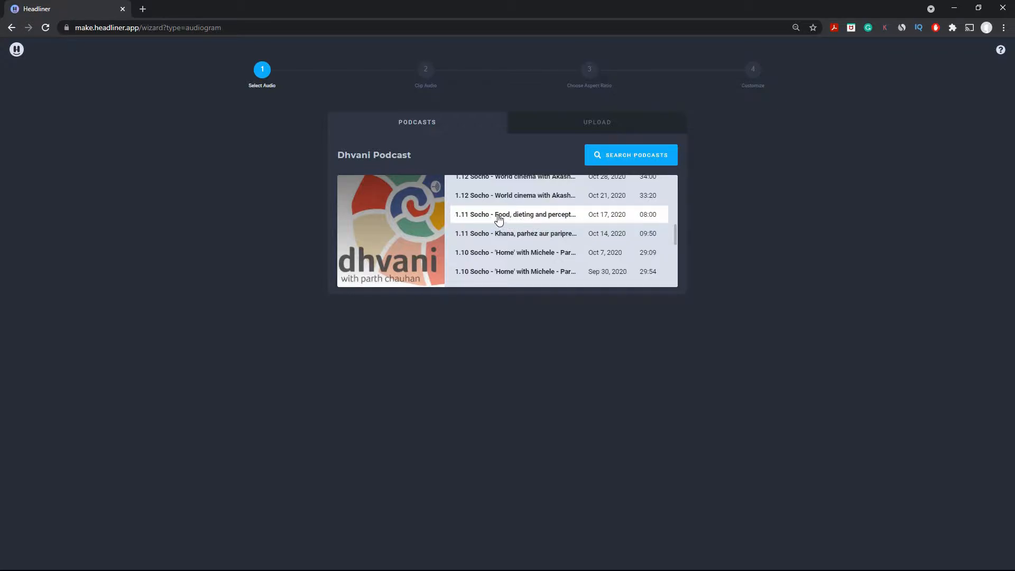
- Pick the 1.11 food and dieting episode, stop playback, and set the clip to 0:42–1:42
click(516, 217)
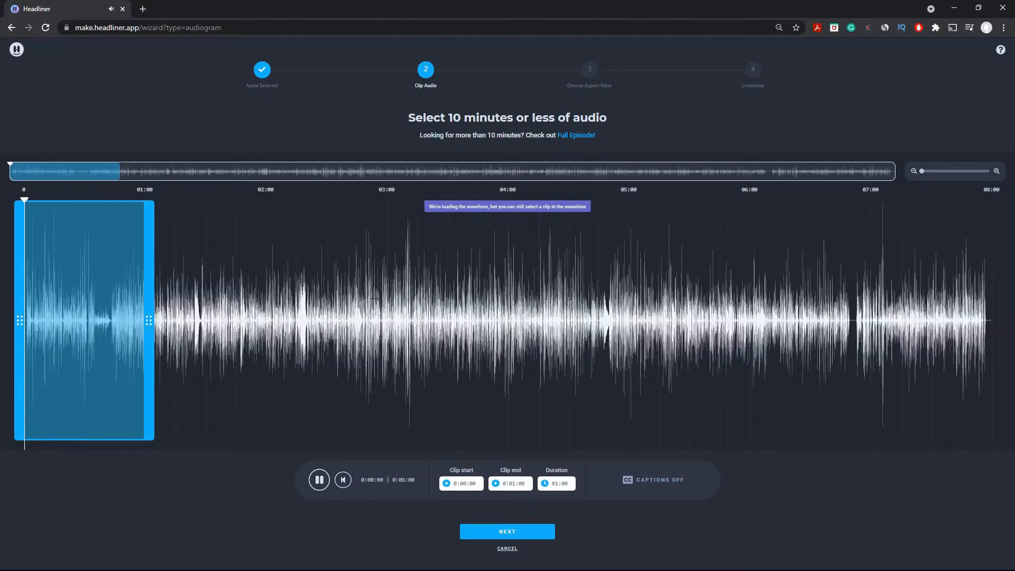
click(320, 482)
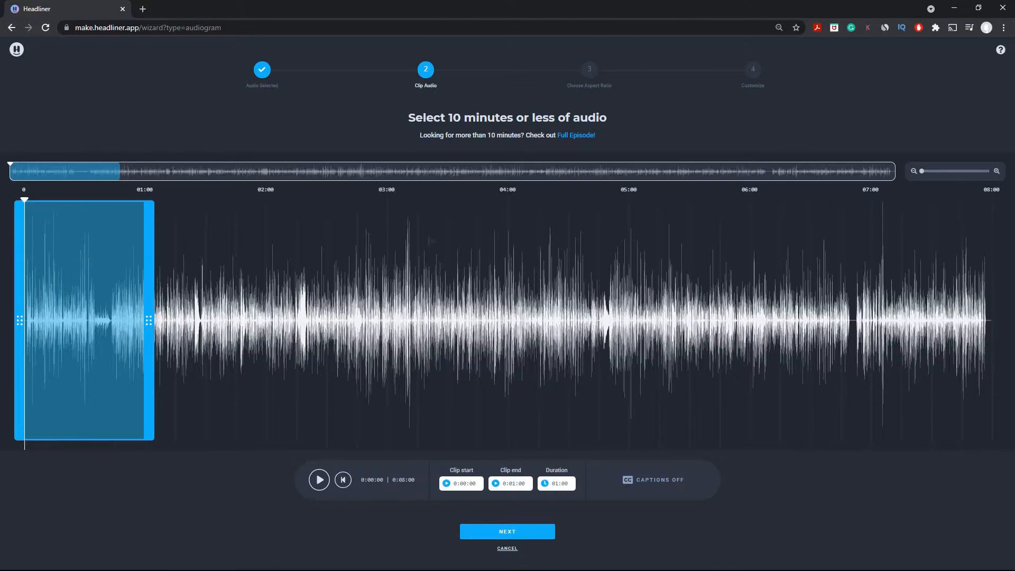
drag(70, 270, 156, 289)
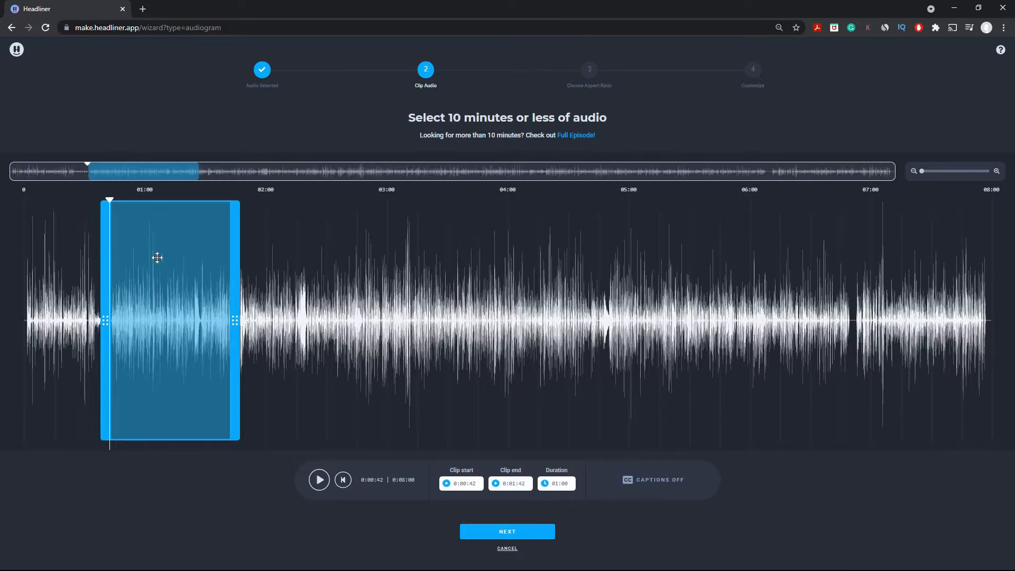
- Zoom into the waveform, nudge the clip slightly later, and preview it
drag(165, 270, 150, 273)
drag(932, 173, 940, 173)
mouse_move(395, 243)
mouse_down()
mouse_move(408, 243)
mouse_move(397, 243)
mouse_up()
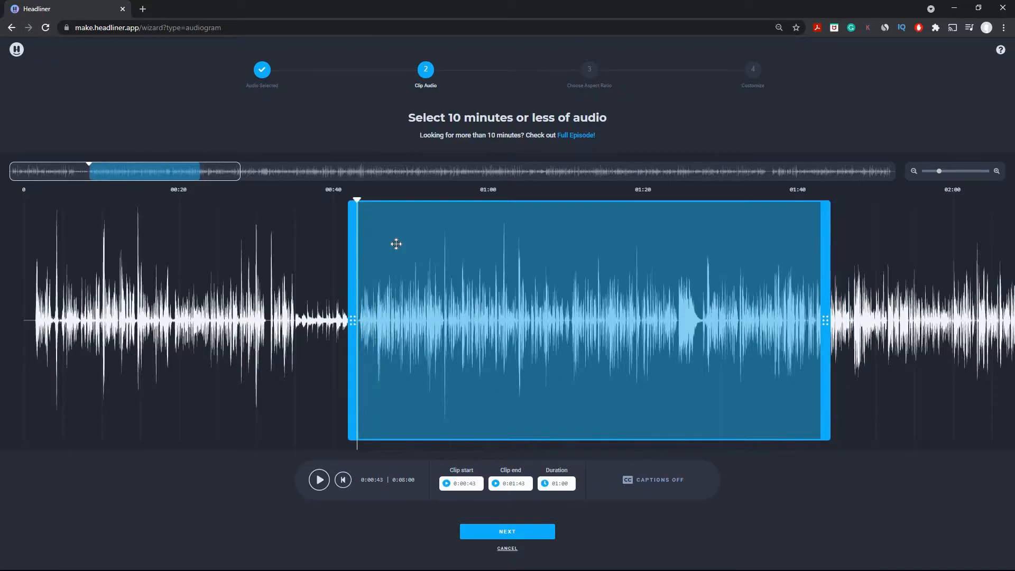
click(320, 480)
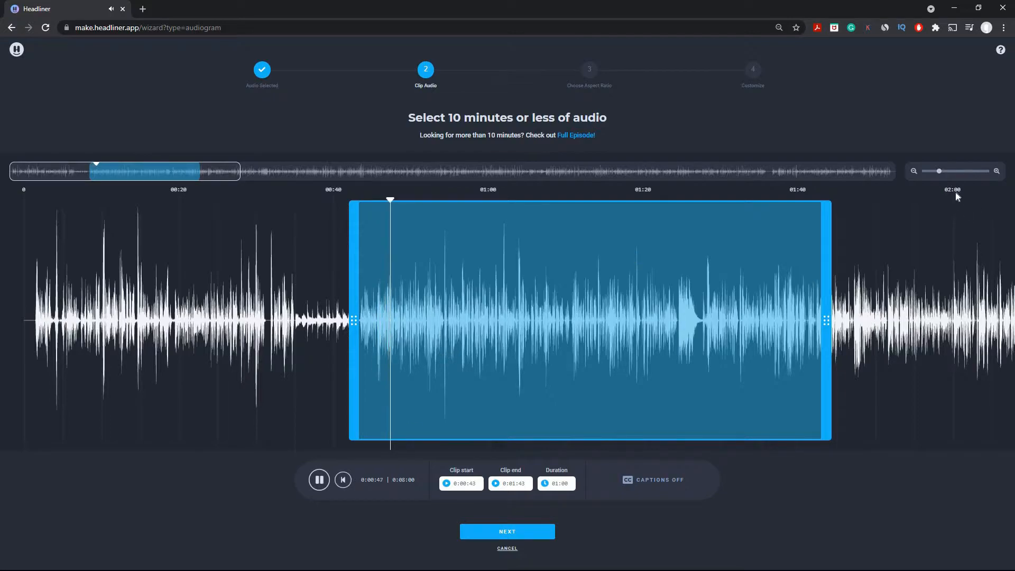
key(space)
- Drag the clip to run 1:27–2:27, preview it, and zoom fully out
drag(940, 174, 926, 170)
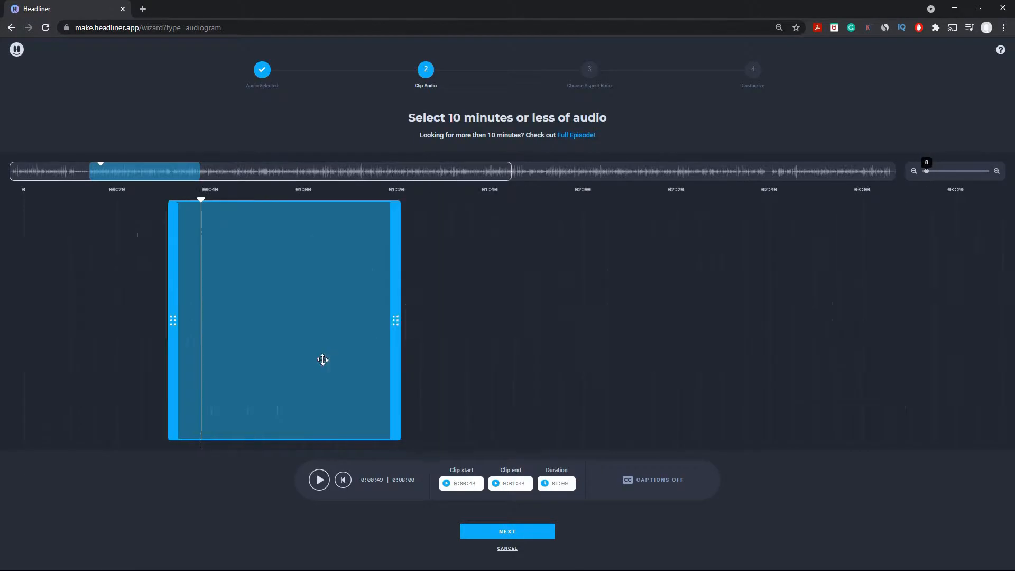
drag(272, 305, 377, 343)
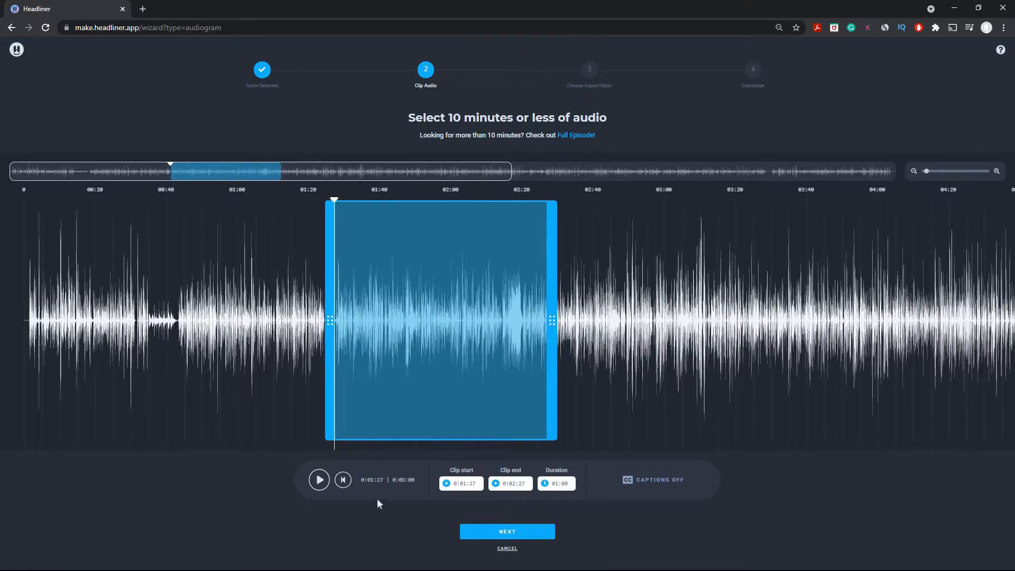
click(324, 482)
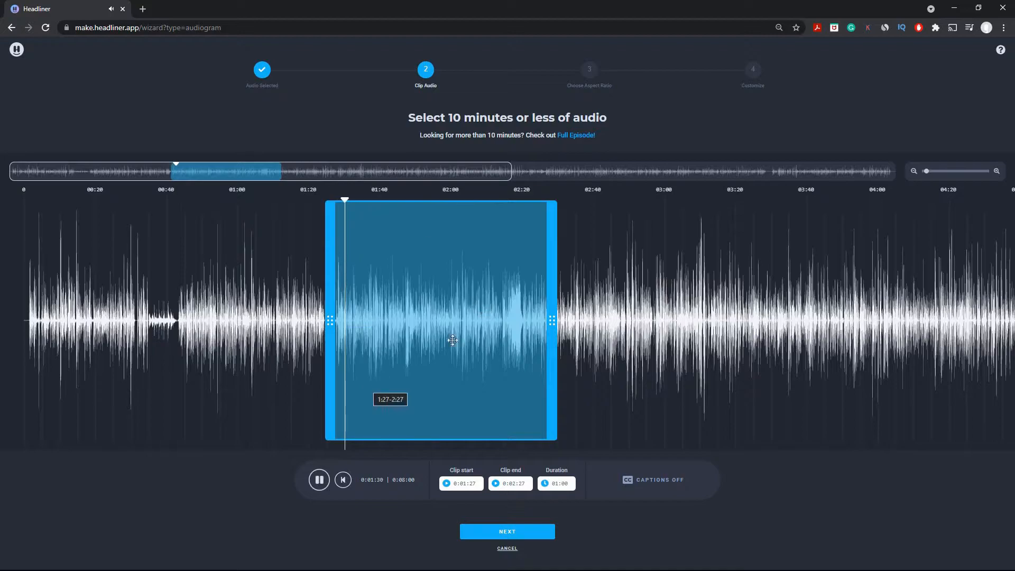
key(space)
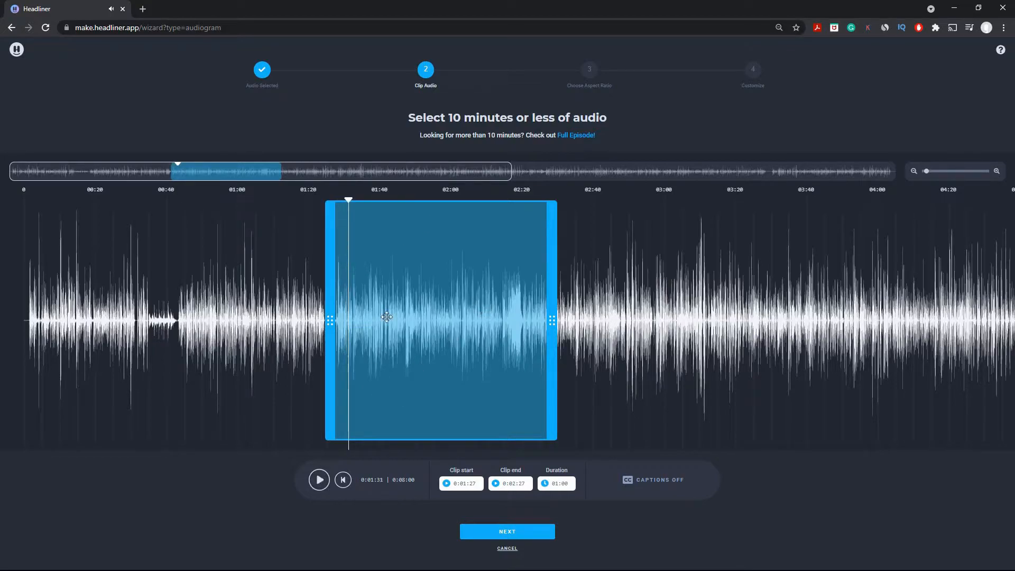
click(923, 172)
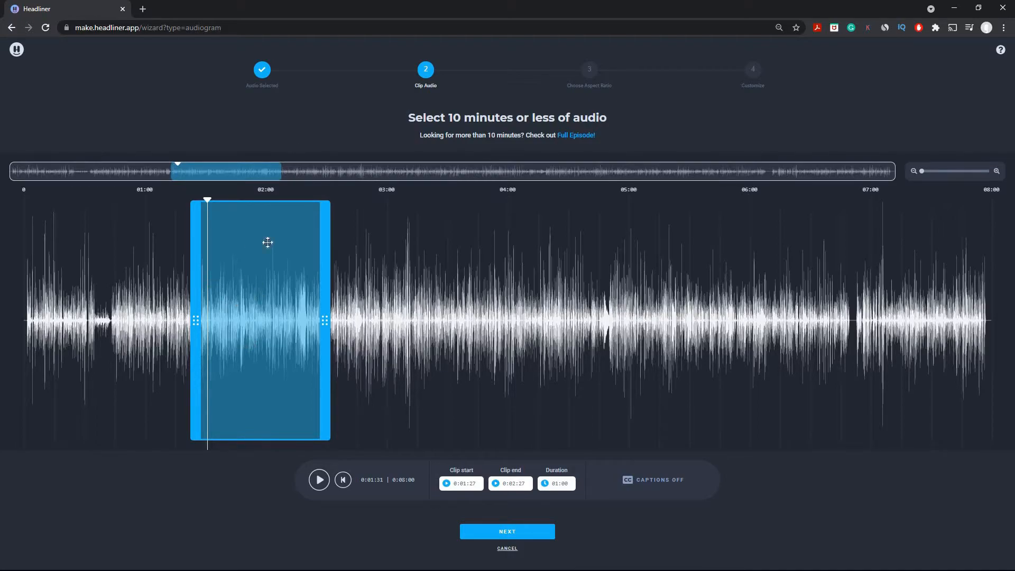
- Check the clip duration presets, then enable captions transcribed in English (India)
click(561, 483)
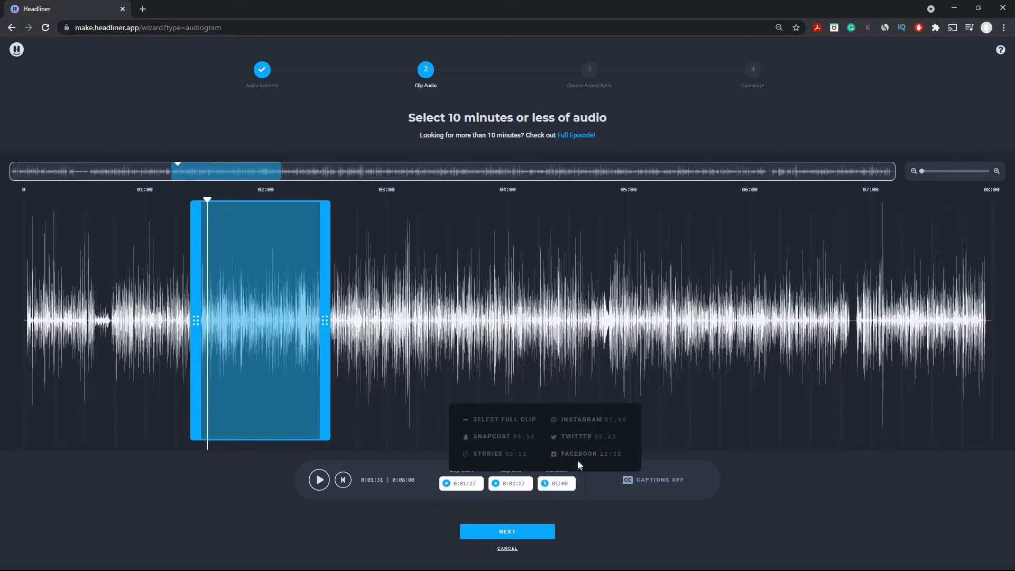
click(557, 484)
click(646, 481)
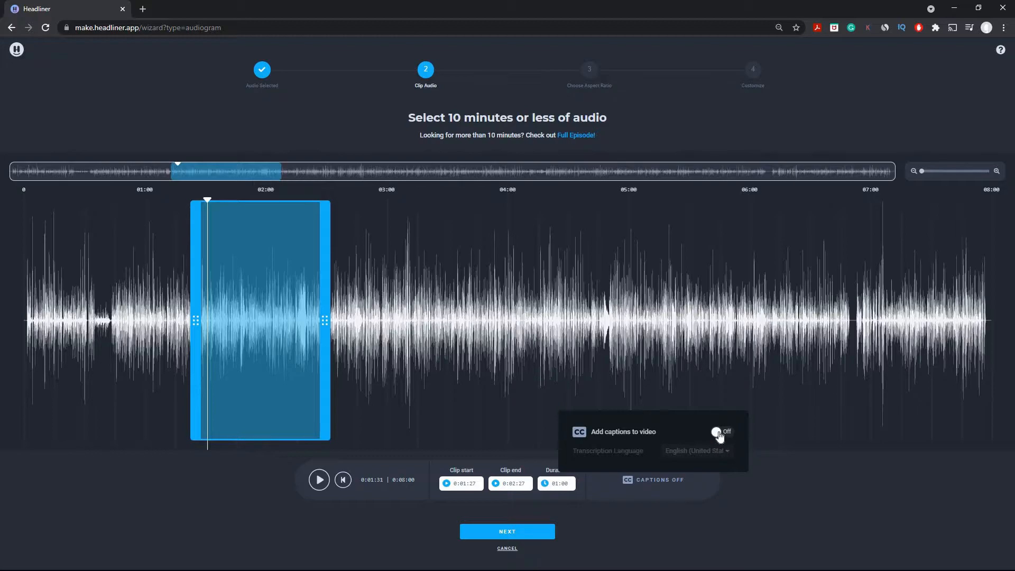
click(718, 433)
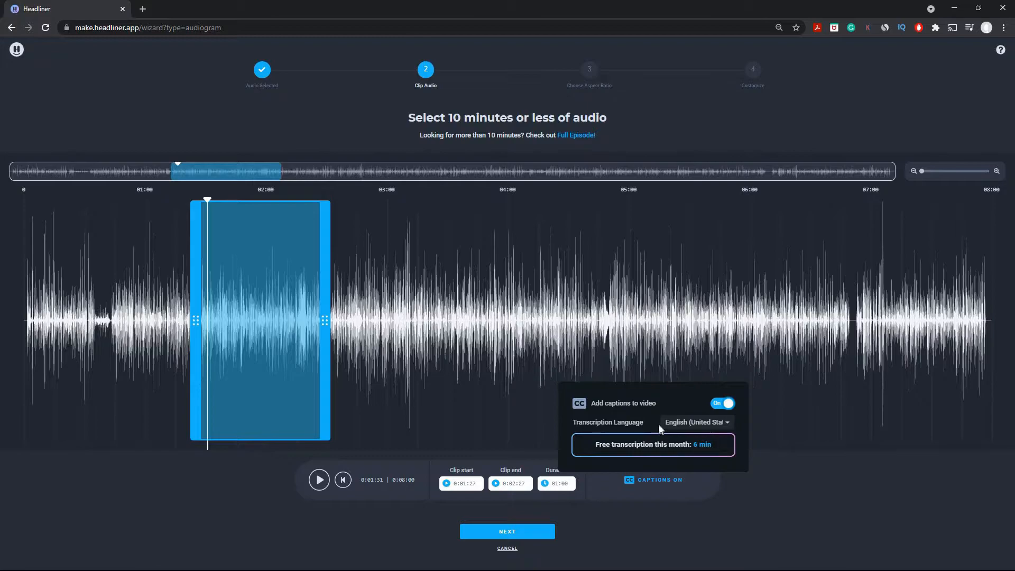
click(705, 423)
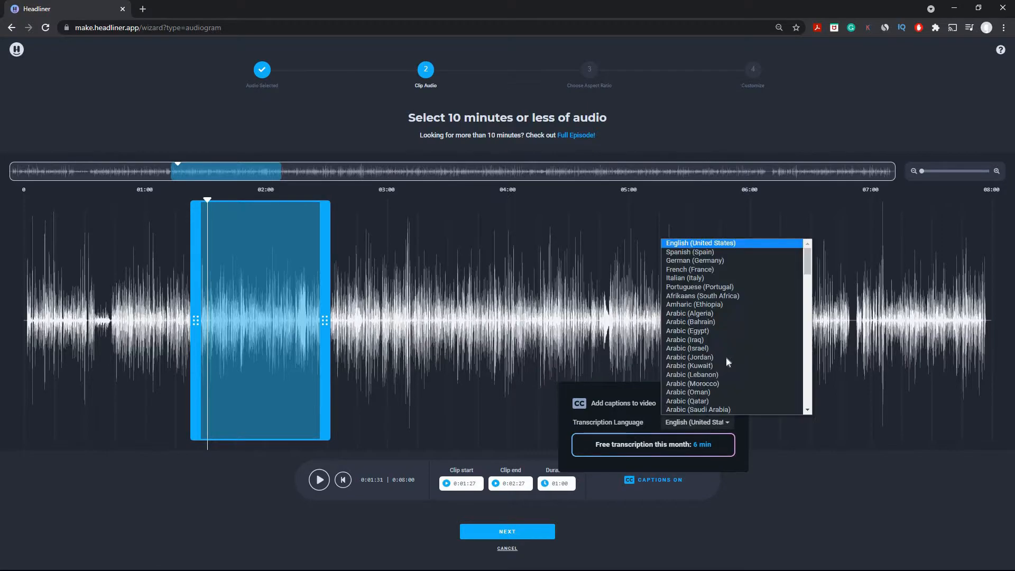
scroll(715, 353, down, 10)
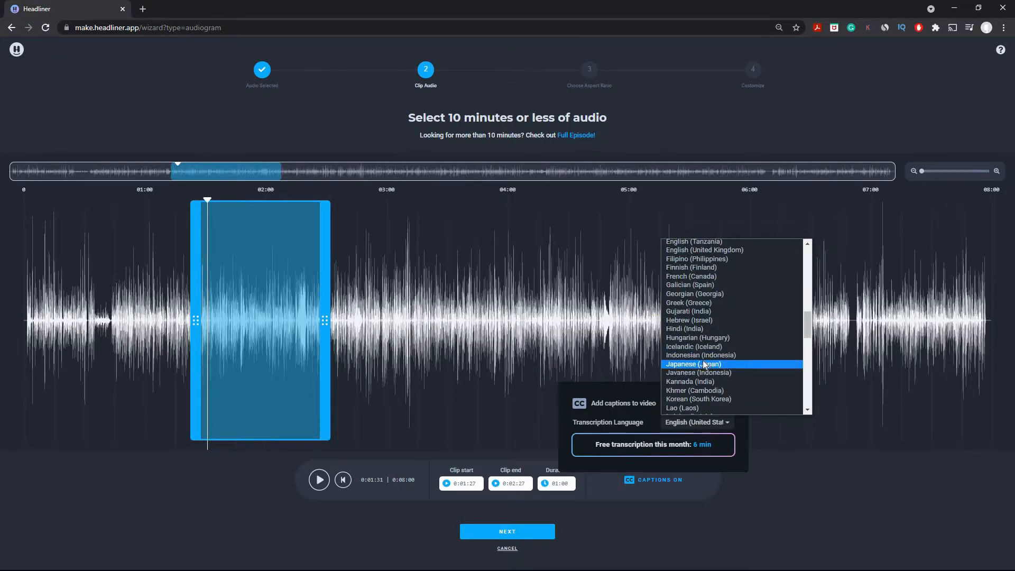
scroll(702, 361, up, 3)
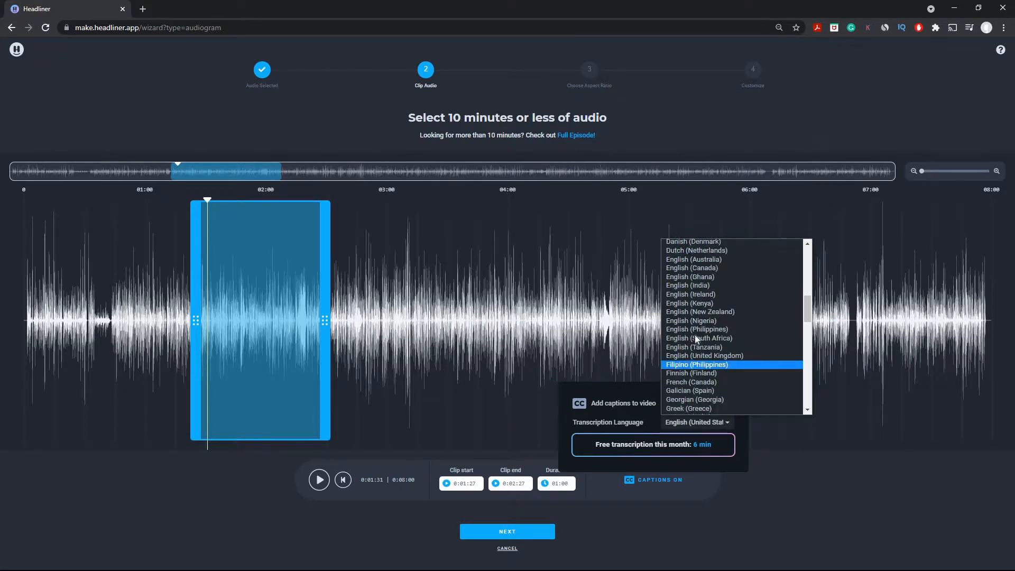
click(714, 286)
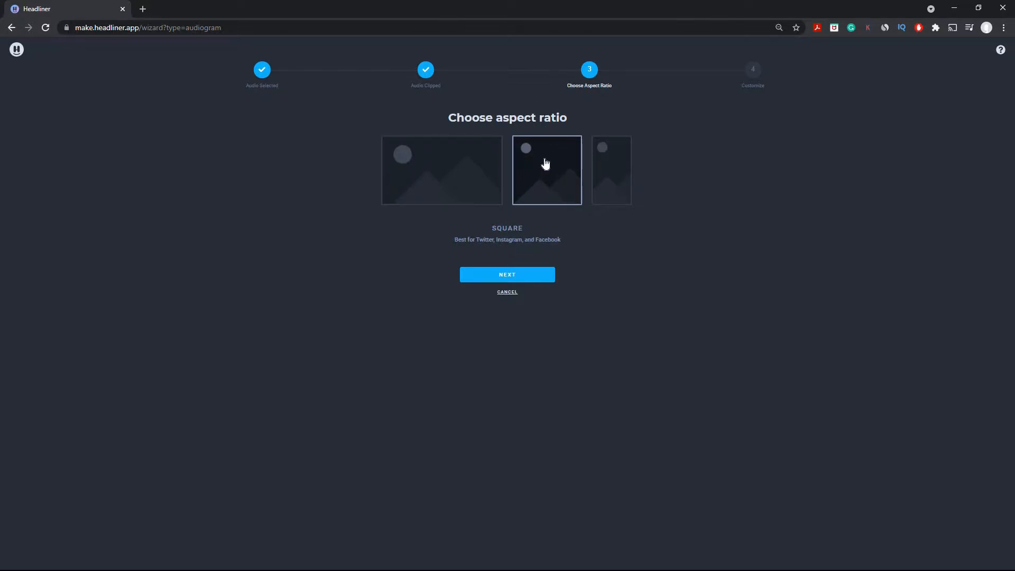
- Choose the Square aspect ratio for the audiogram
click(510, 280)
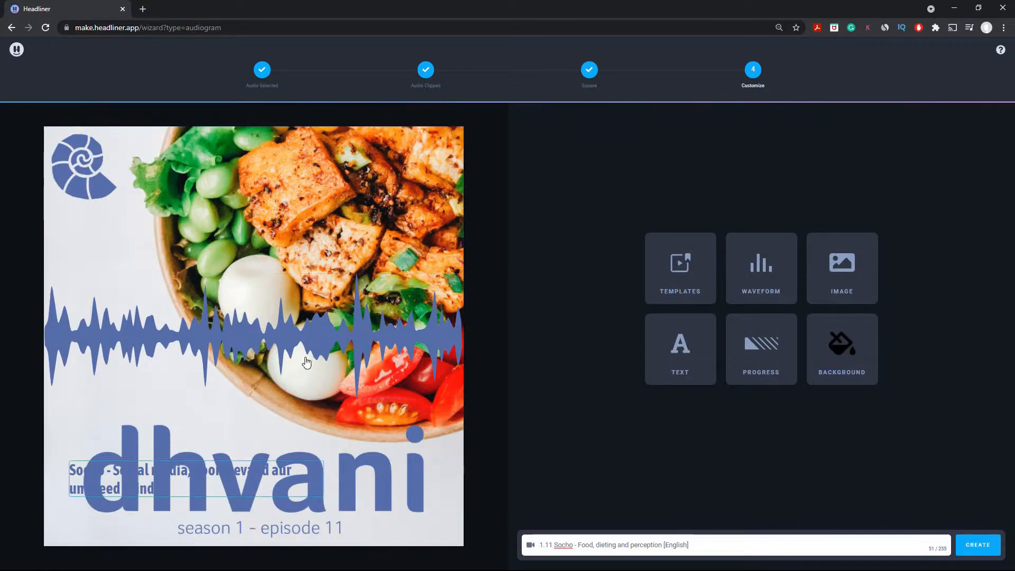
- Browse the templates and apply the orange waveform template
click(685, 256)
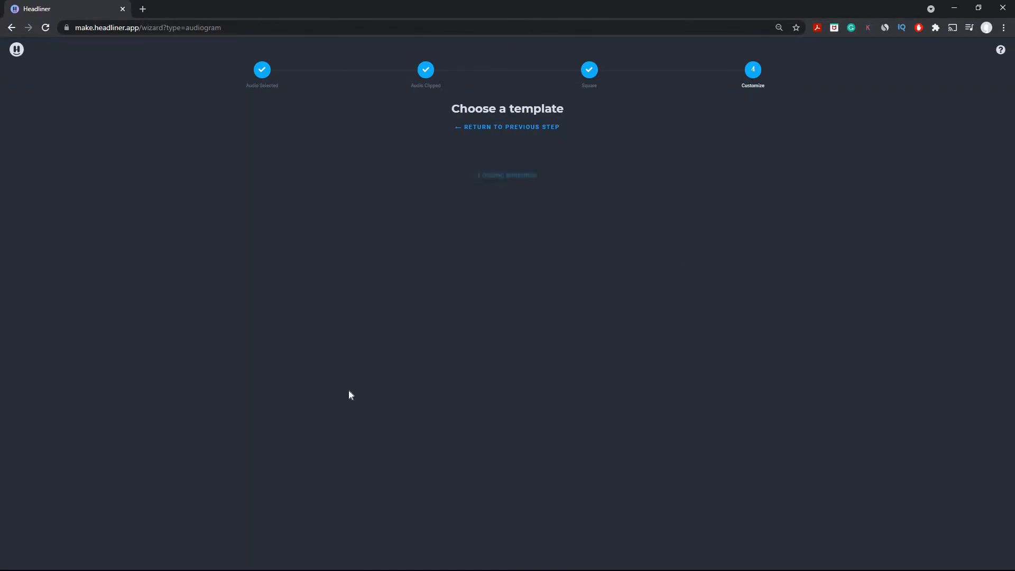
scroll(533, 358, down, 6)
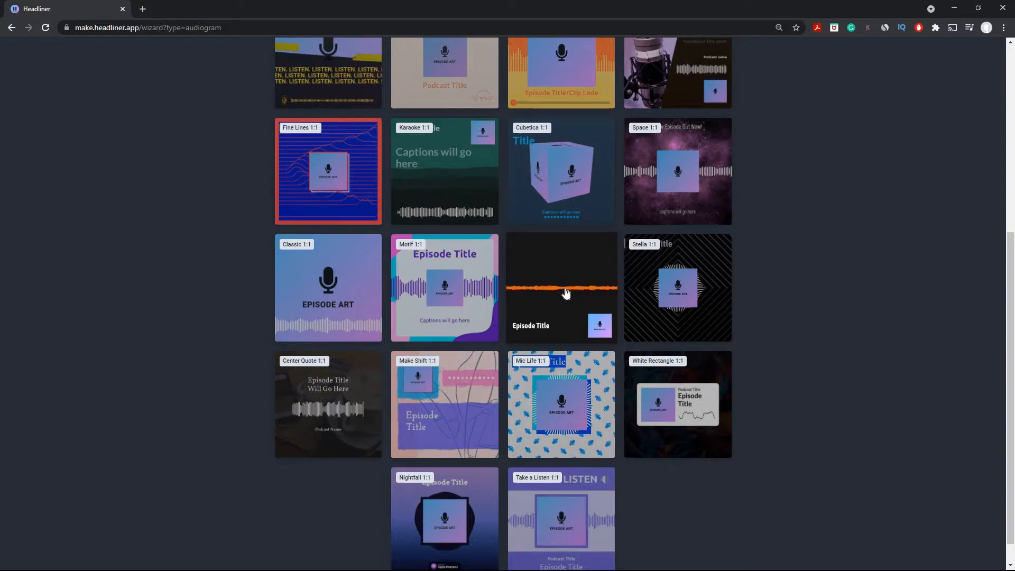
click(582, 285)
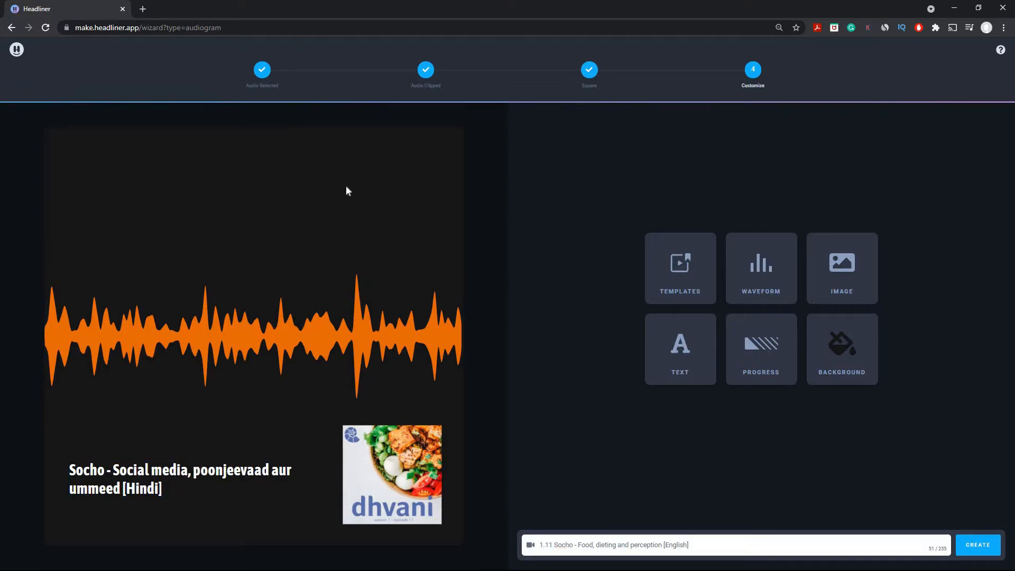
- Set the audiogram background to black 000000 and check the brand guidelines PDF palette
click(852, 372)
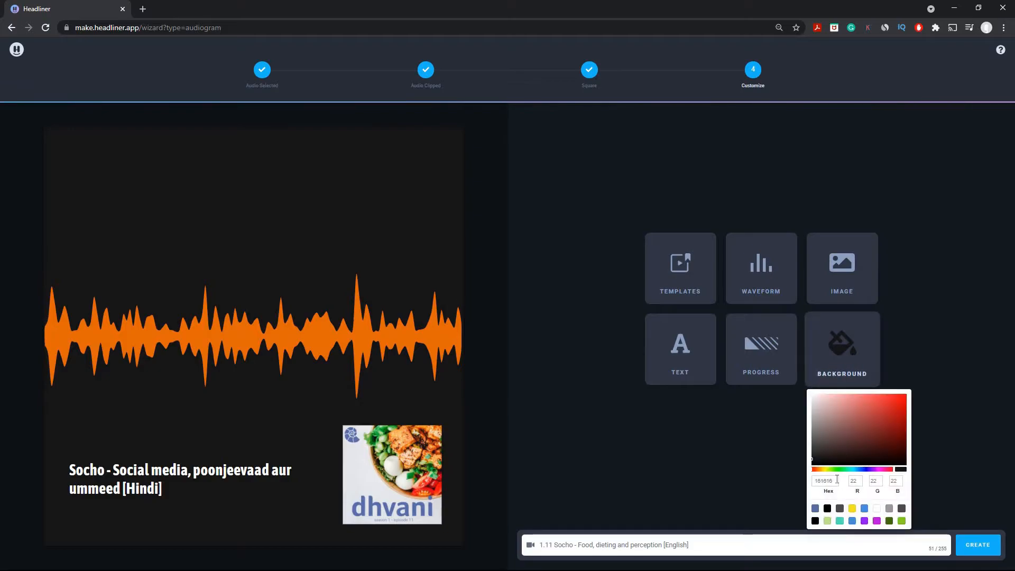
click(827, 509)
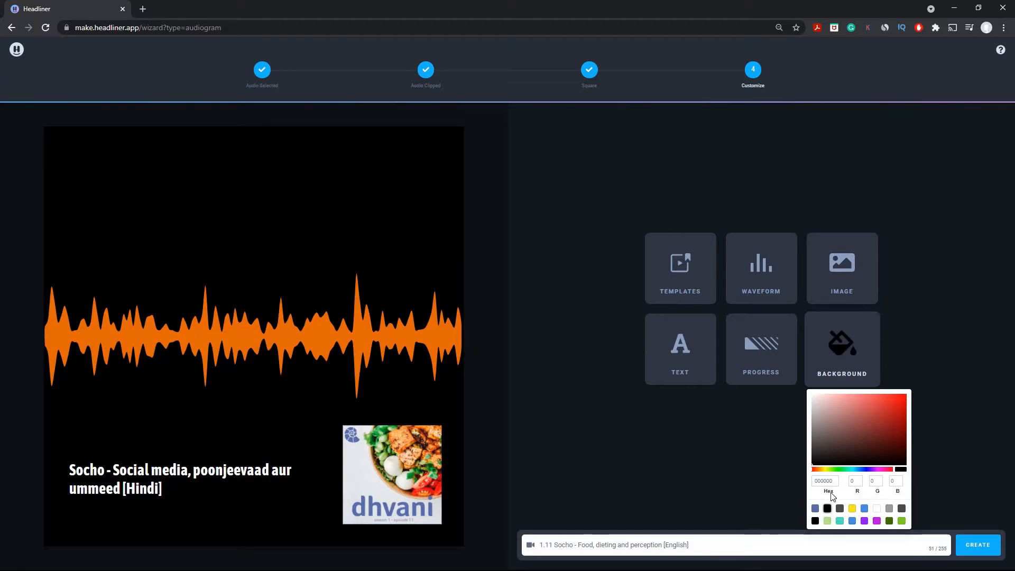
click(397, 459)
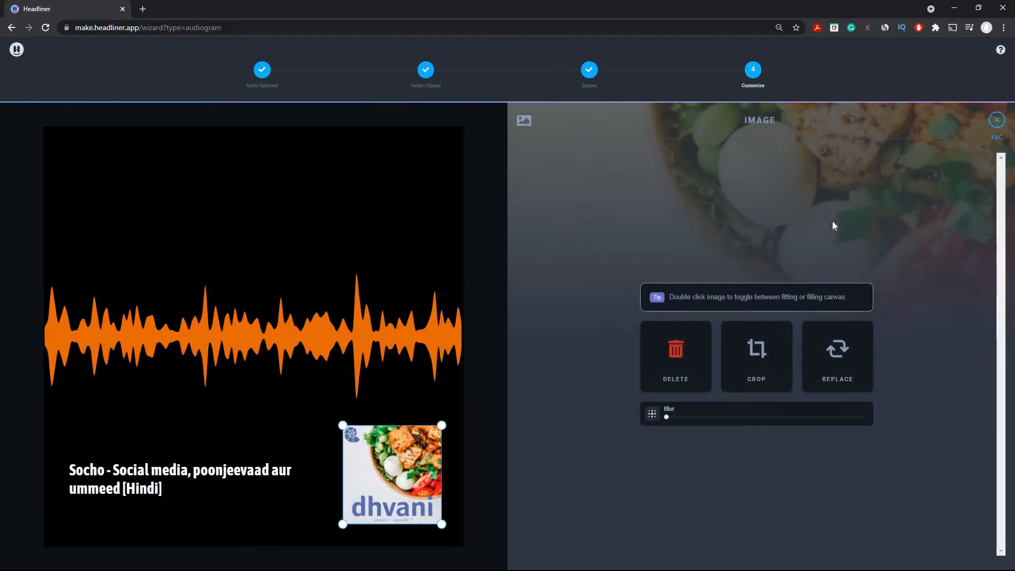
click(991, 124)
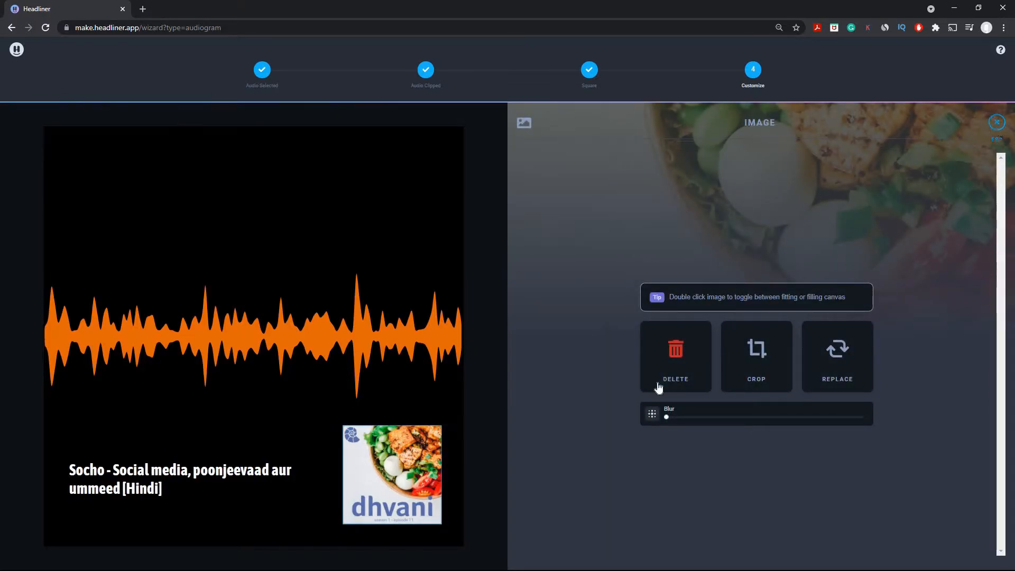
click(842, 349)
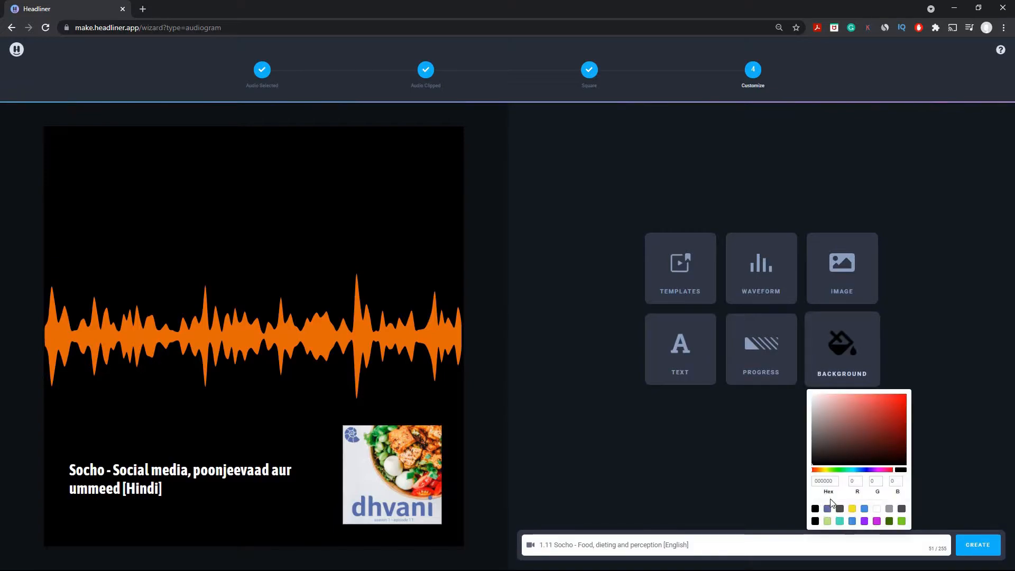
click(515, 438)
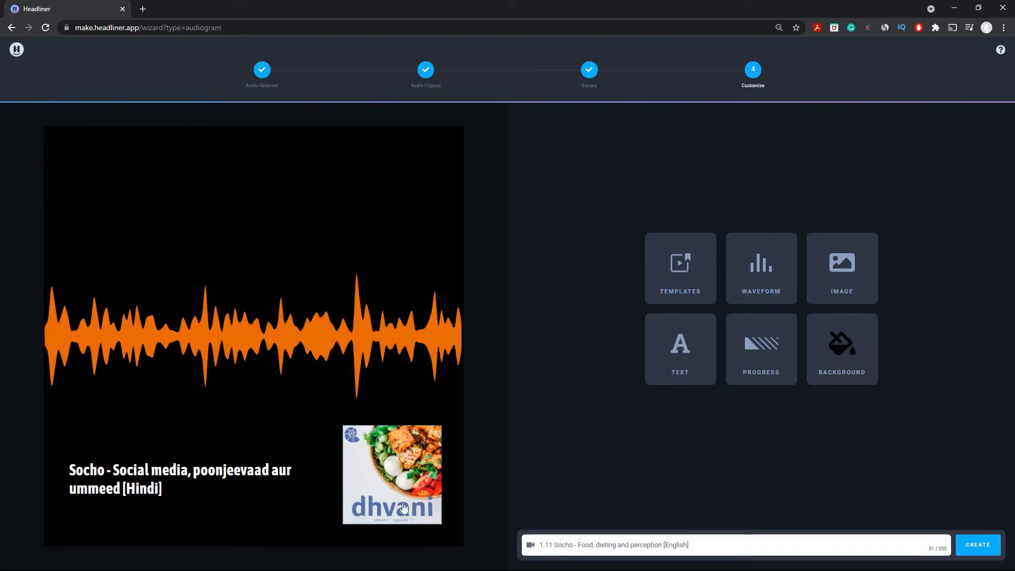
key(alt+Tab)
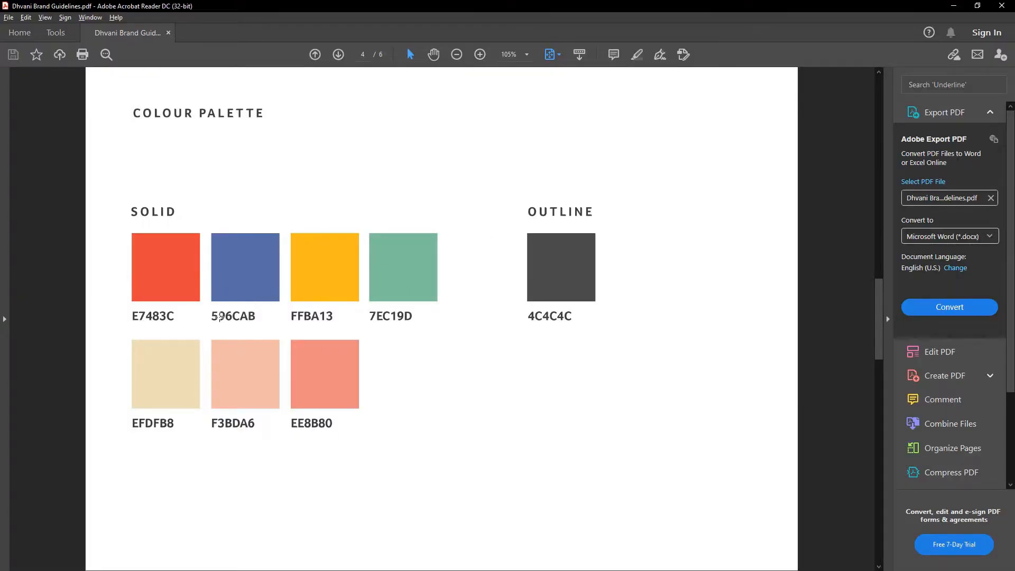
key(alt+Tab)
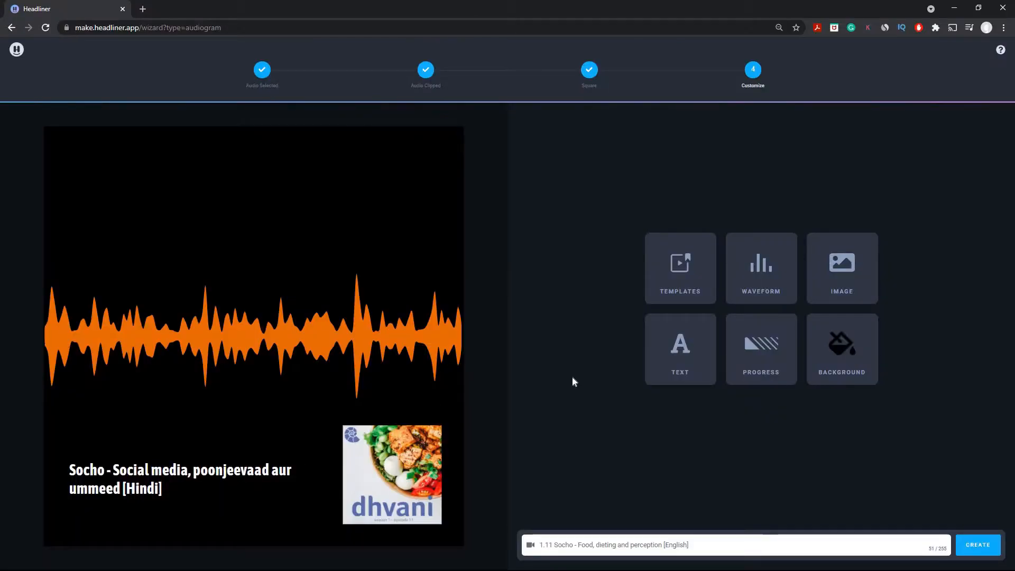
- Change the waveform colour to hex 596CAB and close the waveform settings
click(357, 333)
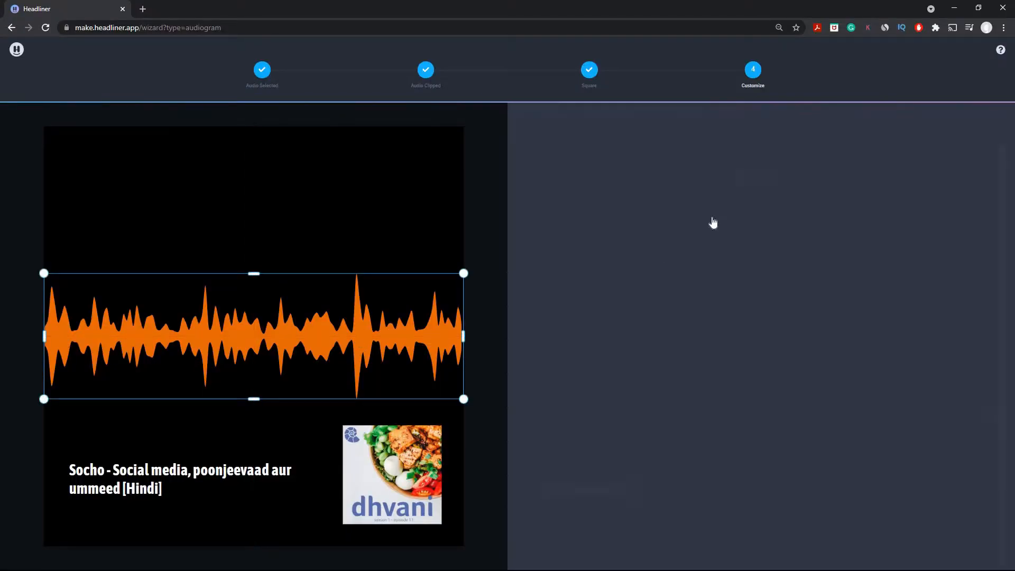
click(754, 180)
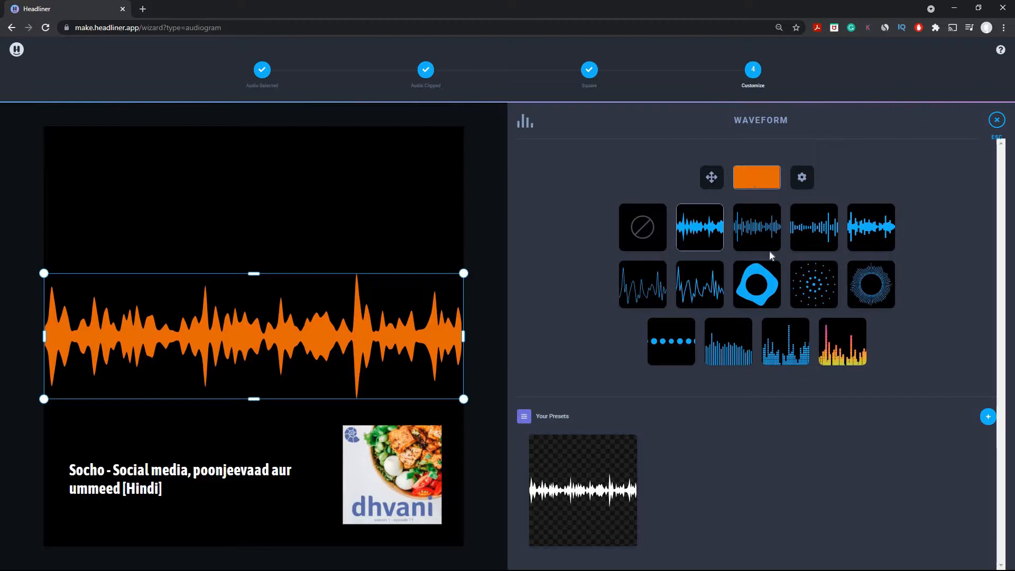
double_click(716, 290)
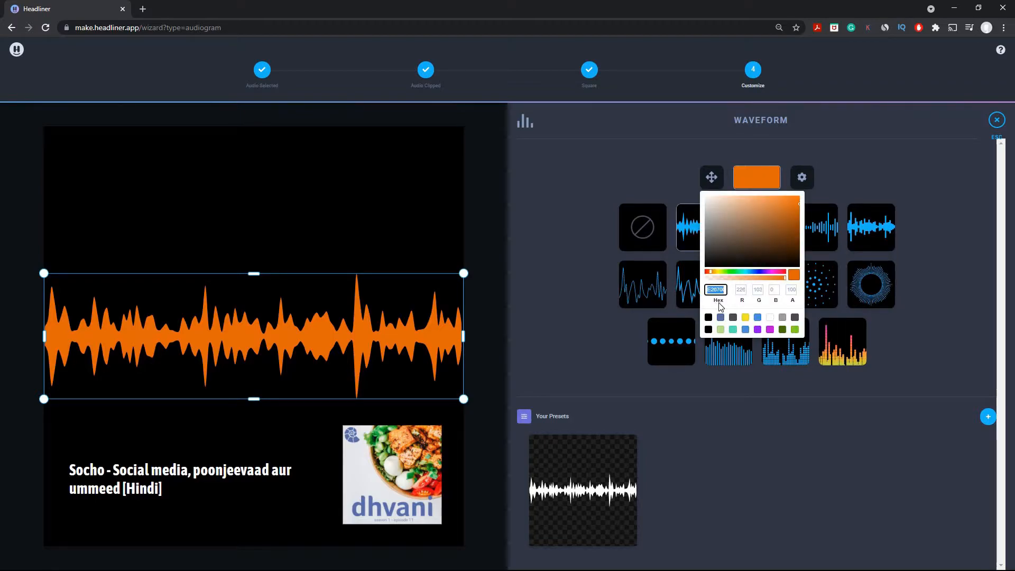
text(596cab)
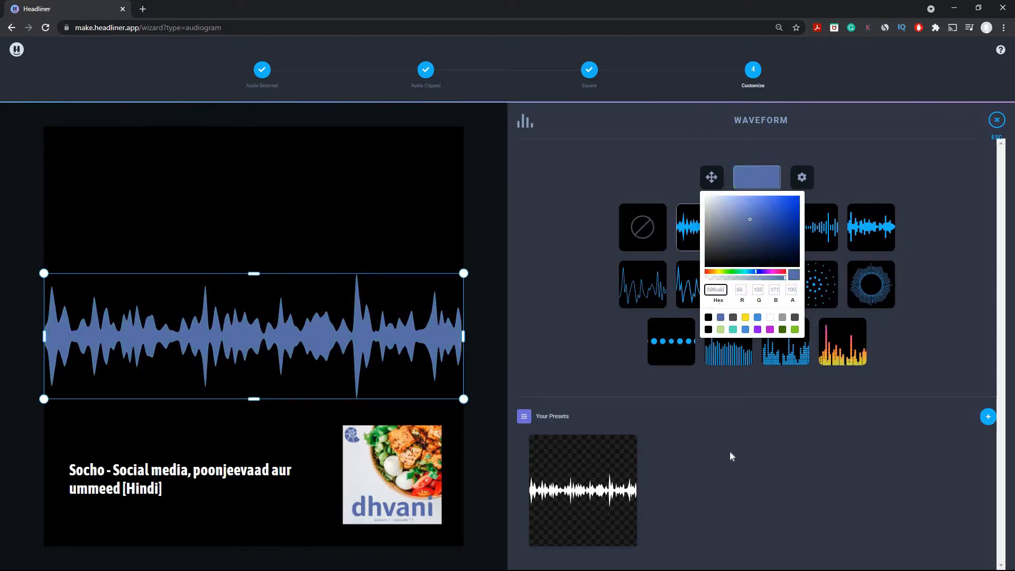
click(747, 449)
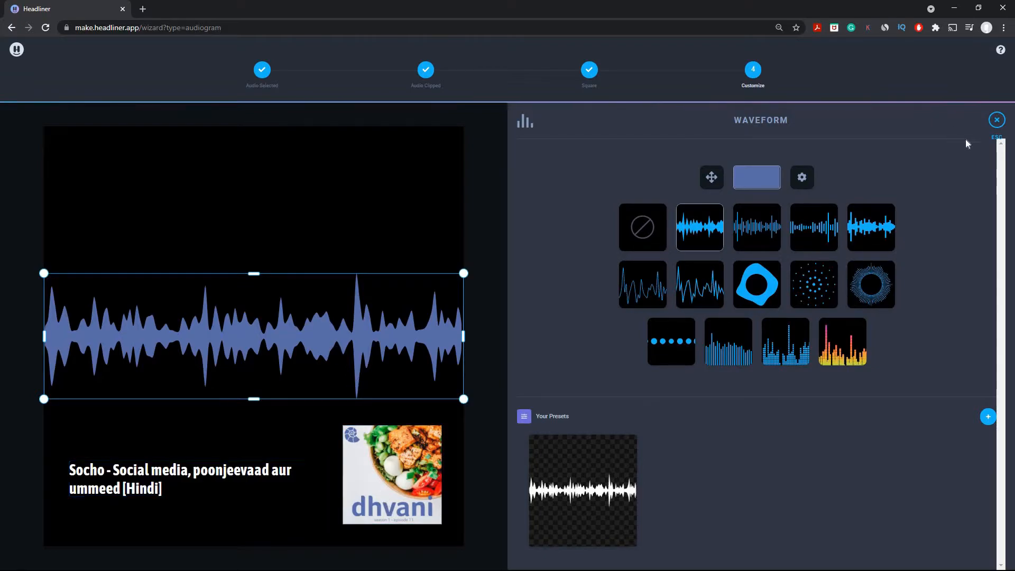
click(997, 120)
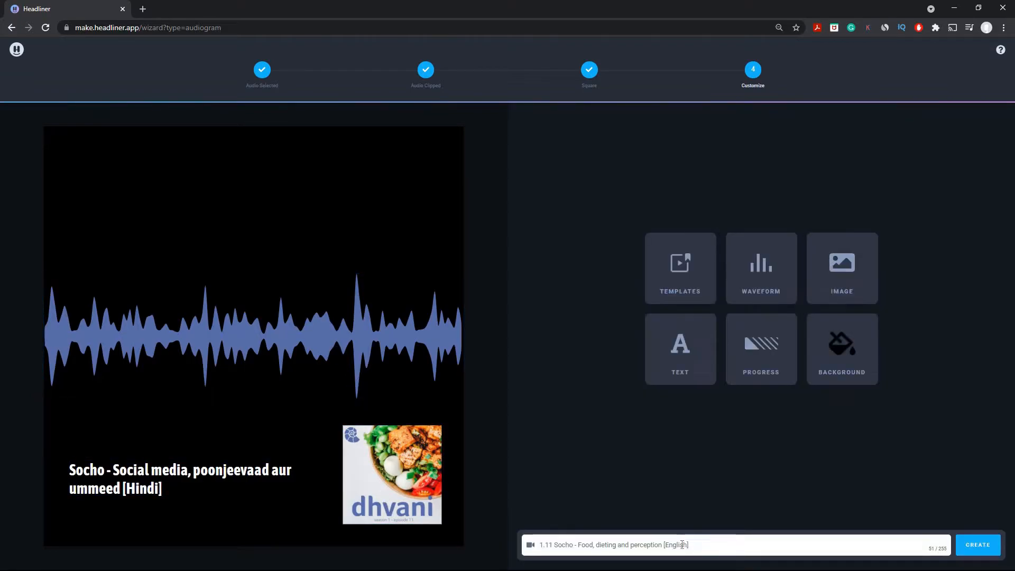
- Paste the copied episode title over the canvas title, trimming it to 'Socho - Food, dieting and perception [English]'
triple_click(556, 546)
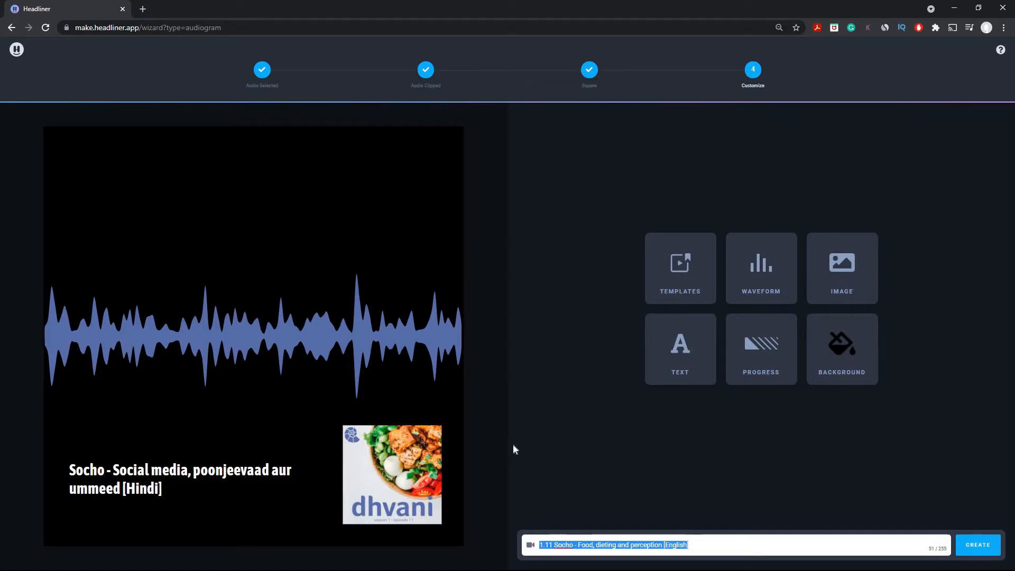
click(196, 479)
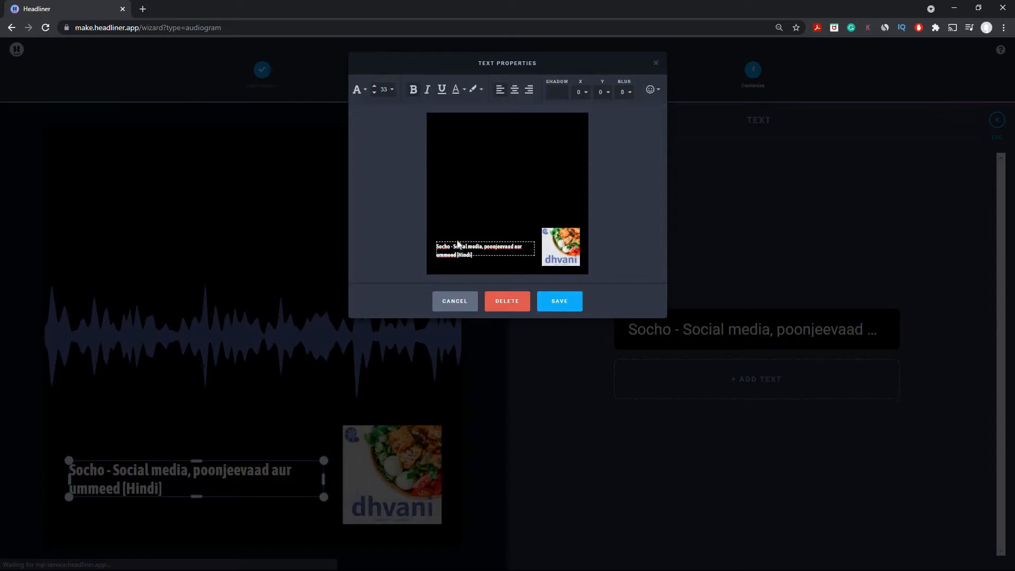
click(469, 249)
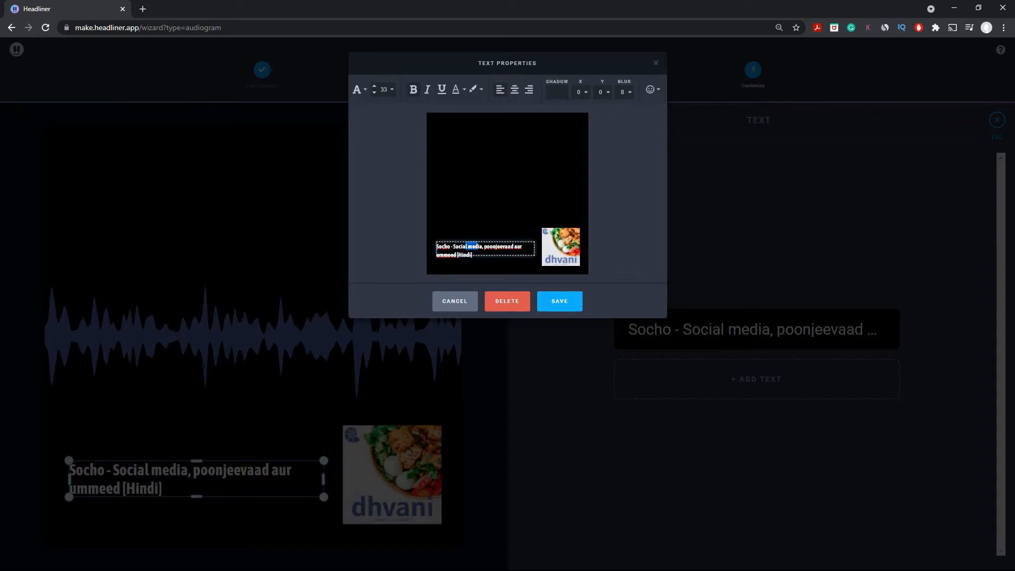
click(483, 252)
key(ctrl+a)
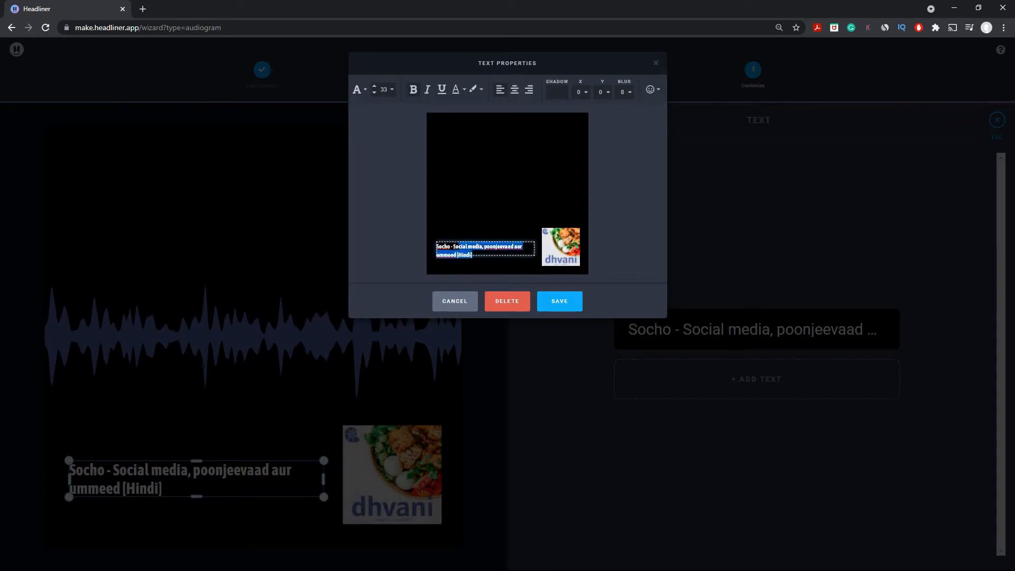
text(Socho - 1.11 Socho - Food, dieting and perception [English])
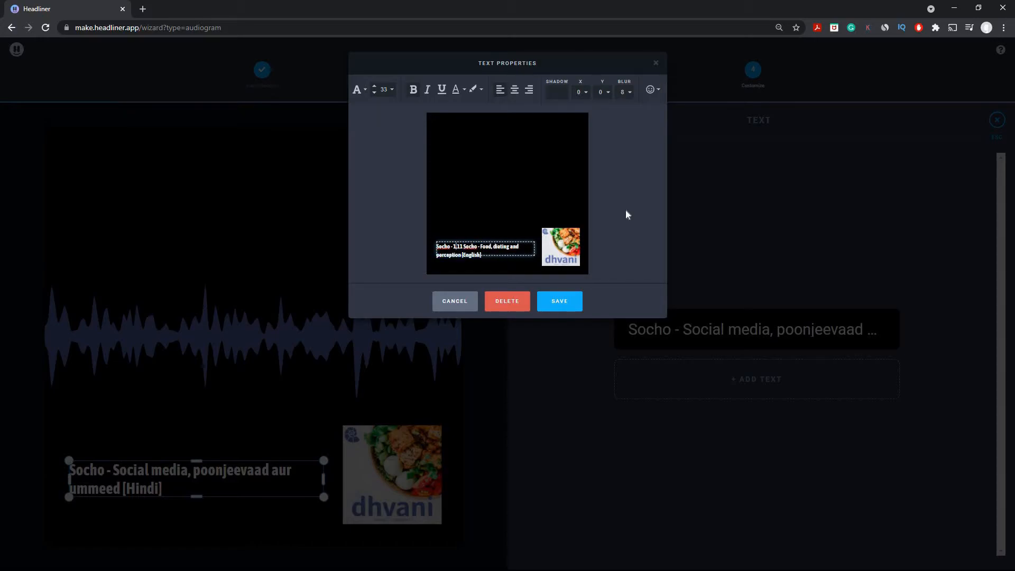
key(ctrl+shift+Right)
key(ctrl+shift+Right)
key(BackSpace)
key(ctrl+a)
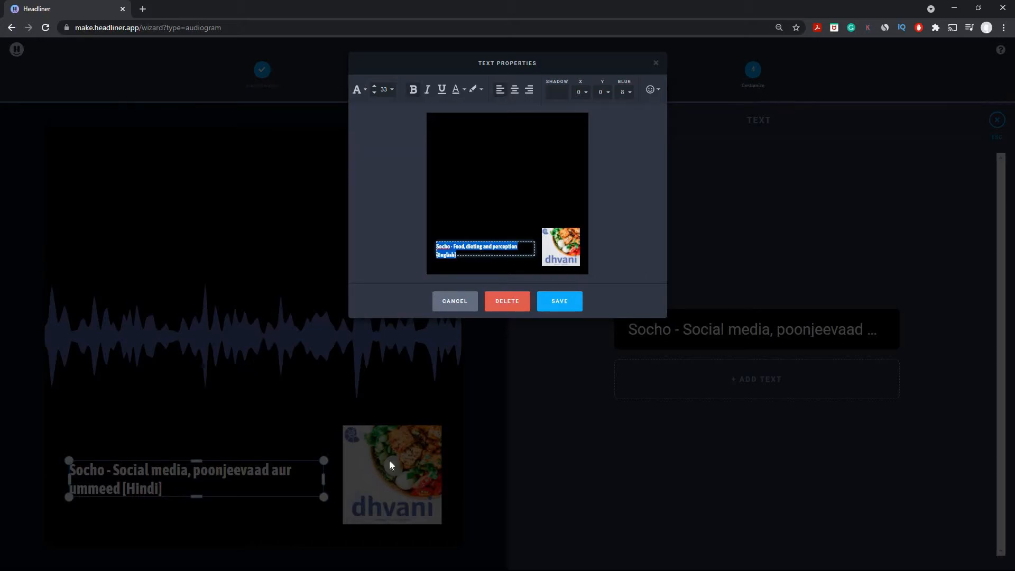
- Colour the title text blue with hex 596cad and save the text changes
click(456, 91)
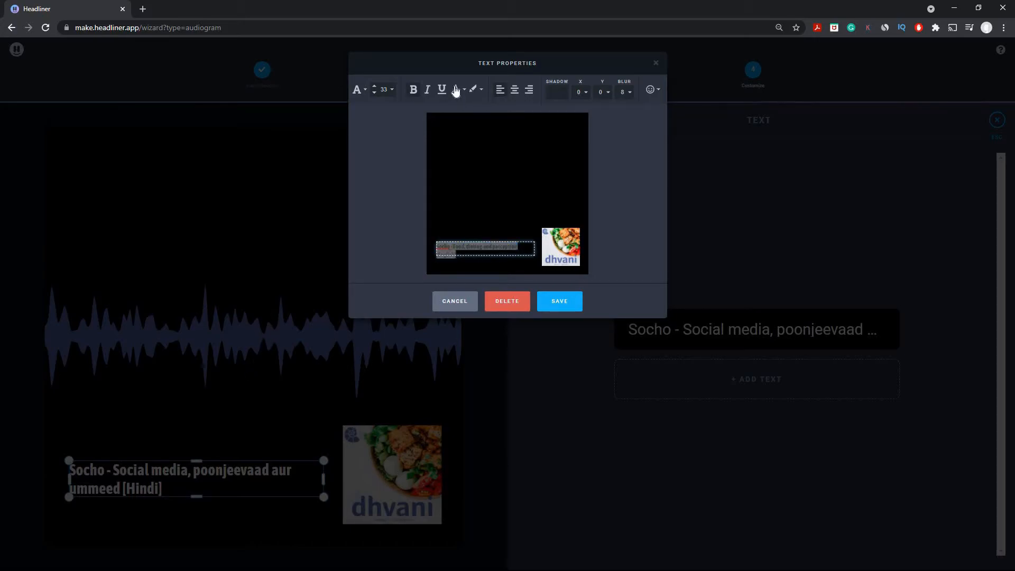
click(378, 199)
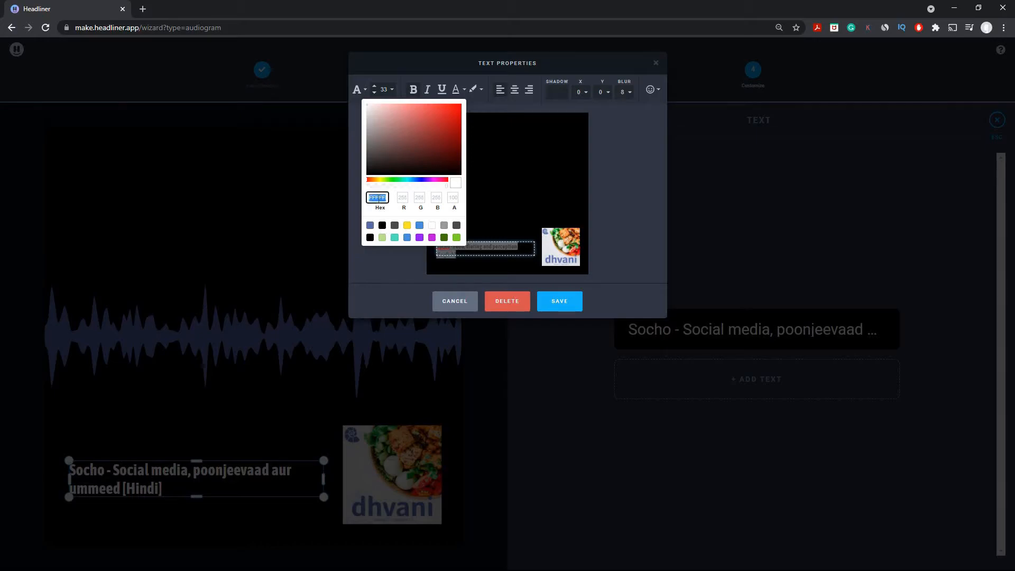
text(596)
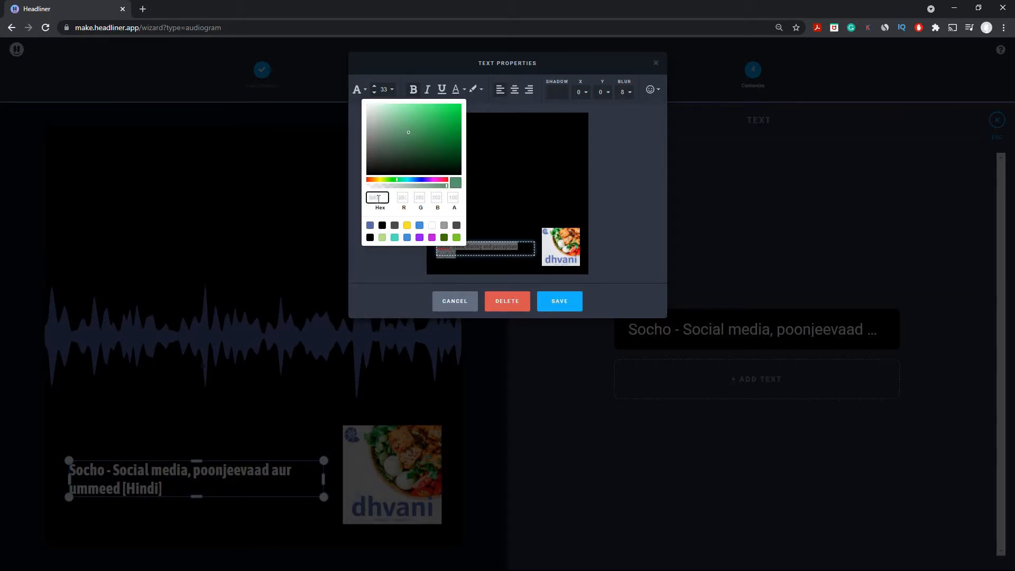
text(cad)
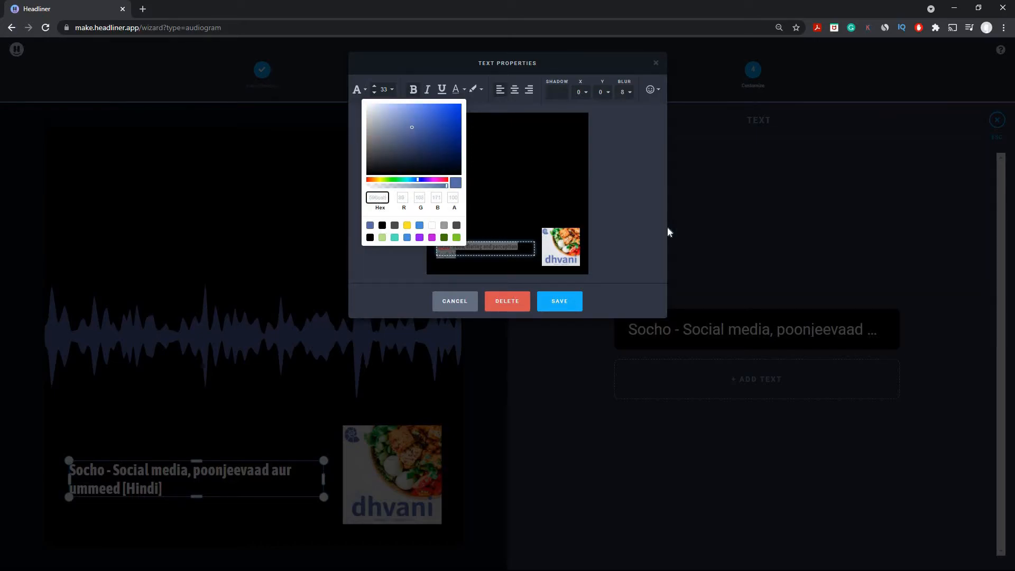
click(639, 219)
click(461, 249)
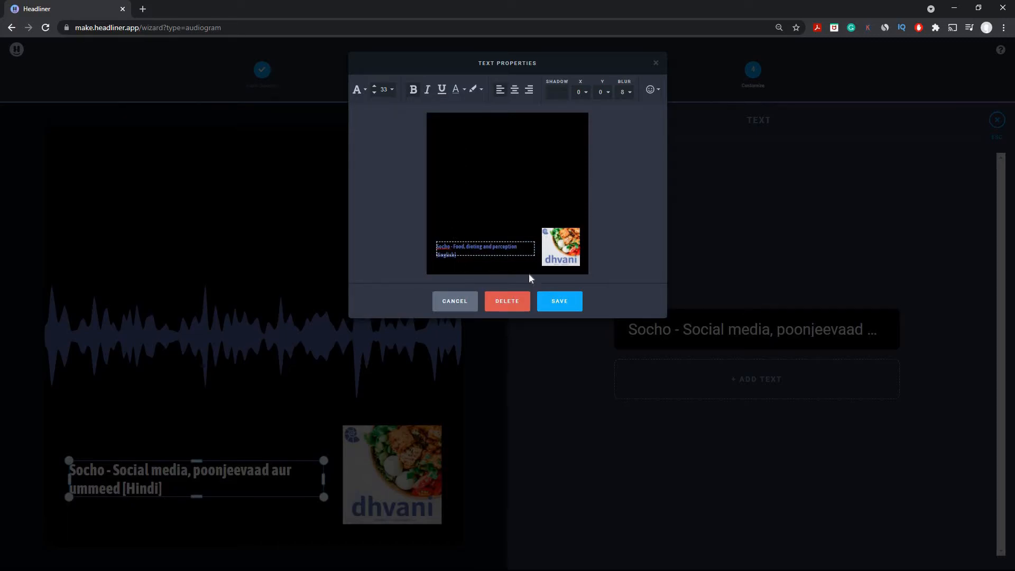
click(559, 303)
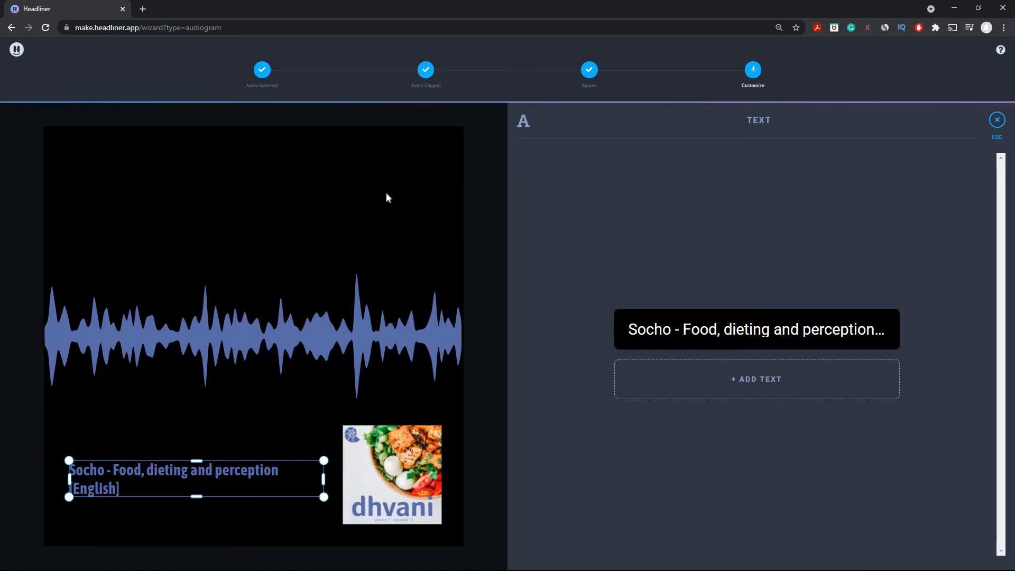
- Close the text settings and keep the audiogram's background colour black
click(994, 123)
click(866, 373)
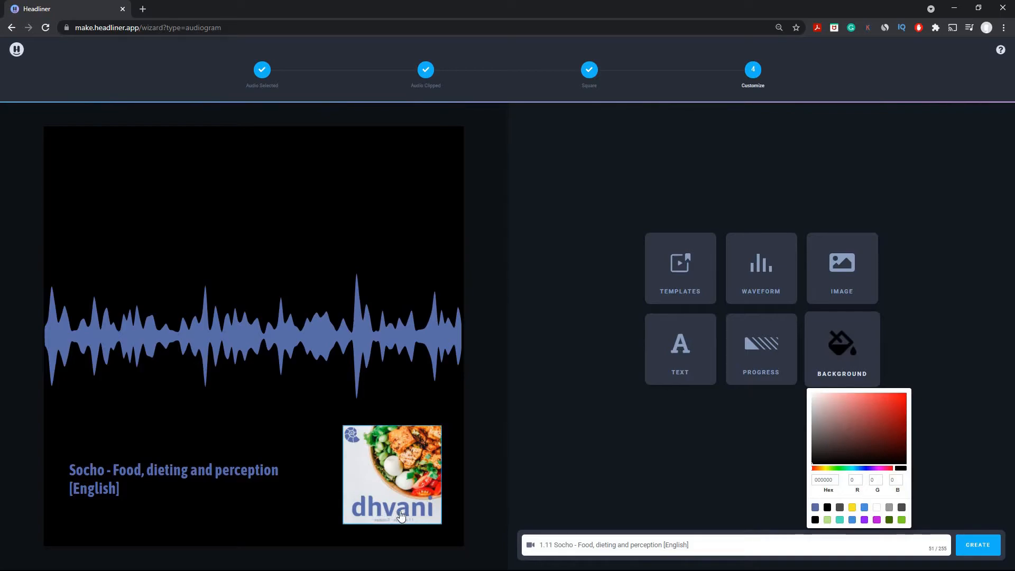
click(674, 464)
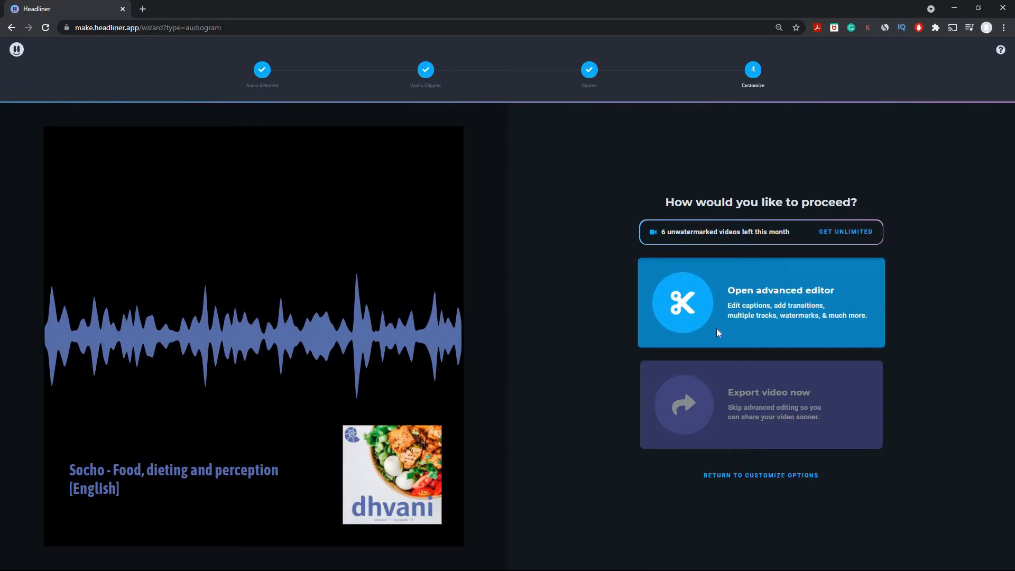
- Choose 'Open advanced editor' for the square audiogram project
click(833, 283)
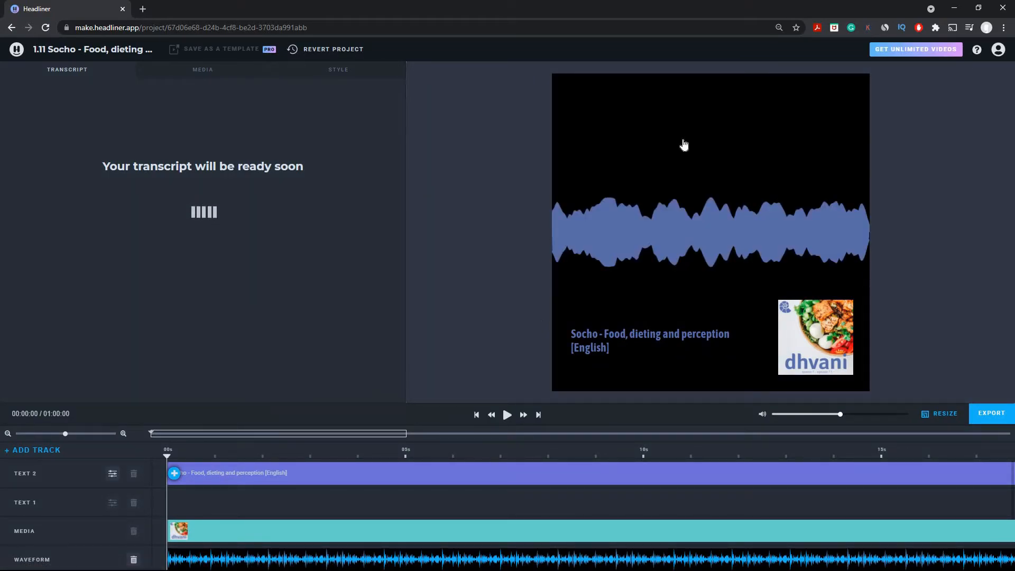
- Scroll through the Text, Media, Waveform and Audio tracks while the transcript generates
scroll(264, 508, down, 2)
scroll(248, 504, up, 2)
scroll(222, 529, down, 2)
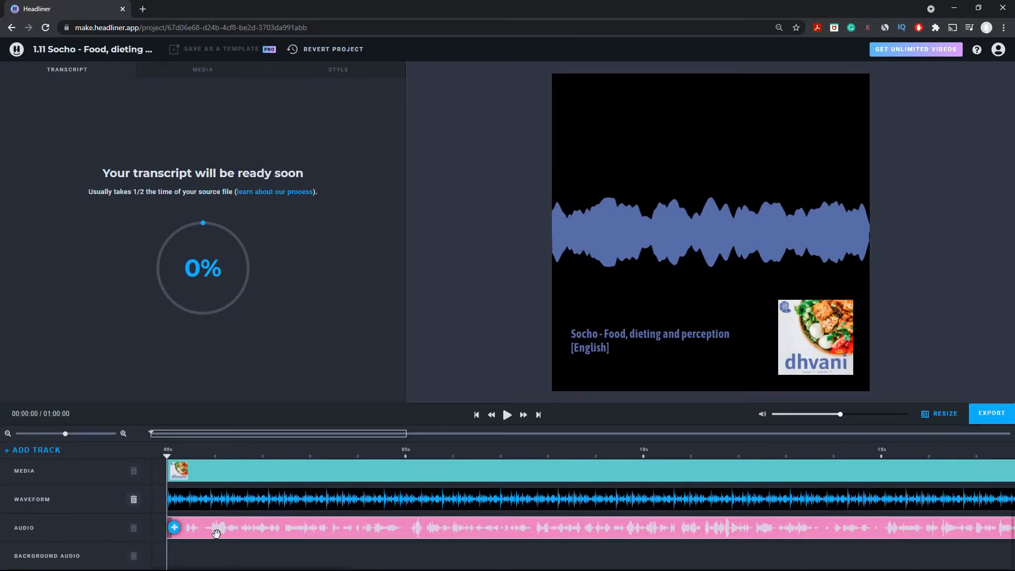
scroll(212, 532, up, 2)
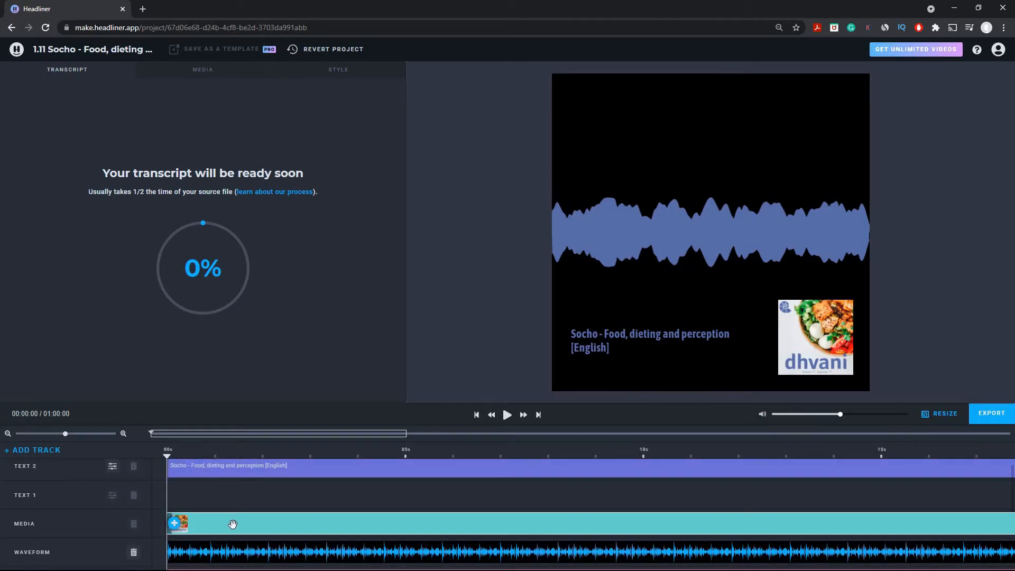
scroll(221, 492, up, 1)
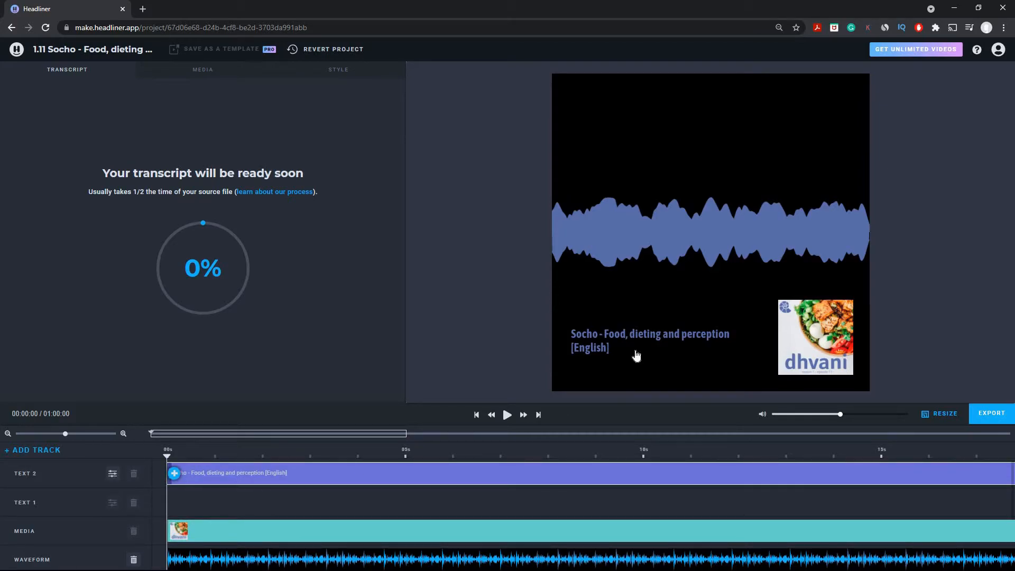
scroll(283, 505, down, 2)
scroll(295, 504, up, 1)
scroll(297, 509, up, 1)
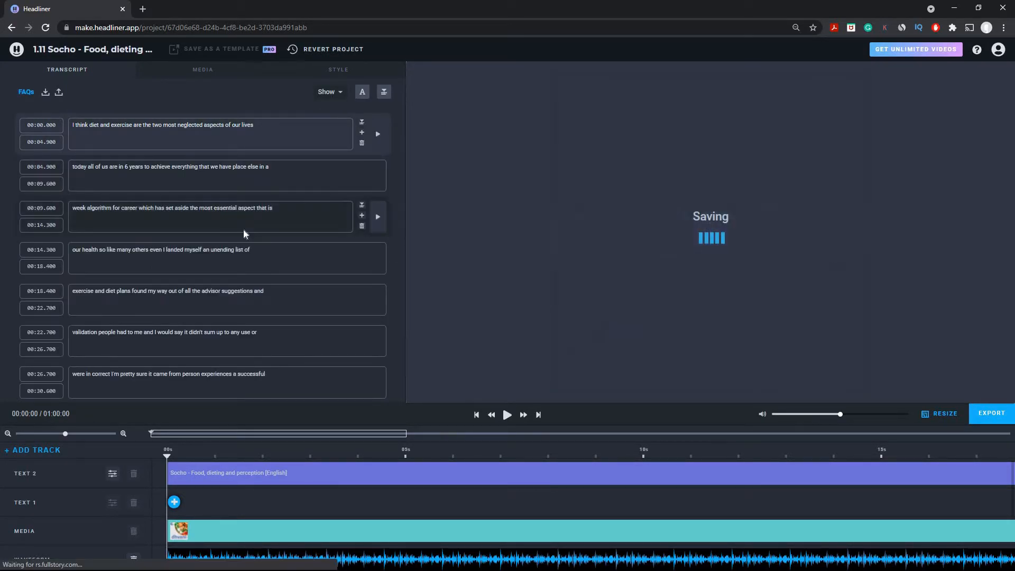
- Play back the first caption segments, pausing at 00:07.92 to check the wording
scroll(228, 180, down, 3)
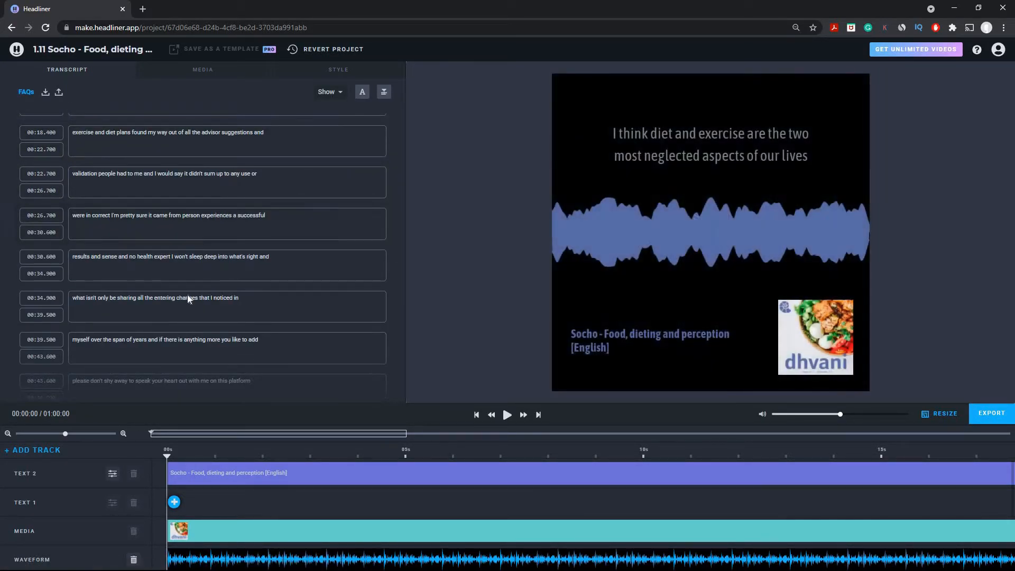
scroll(161, 293, up, 3)
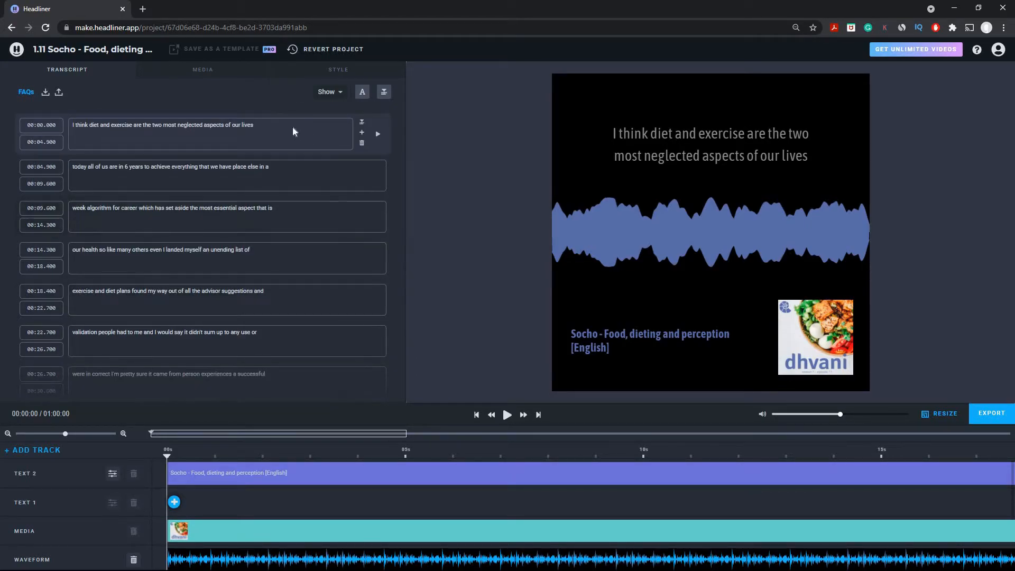
click(287, 128)
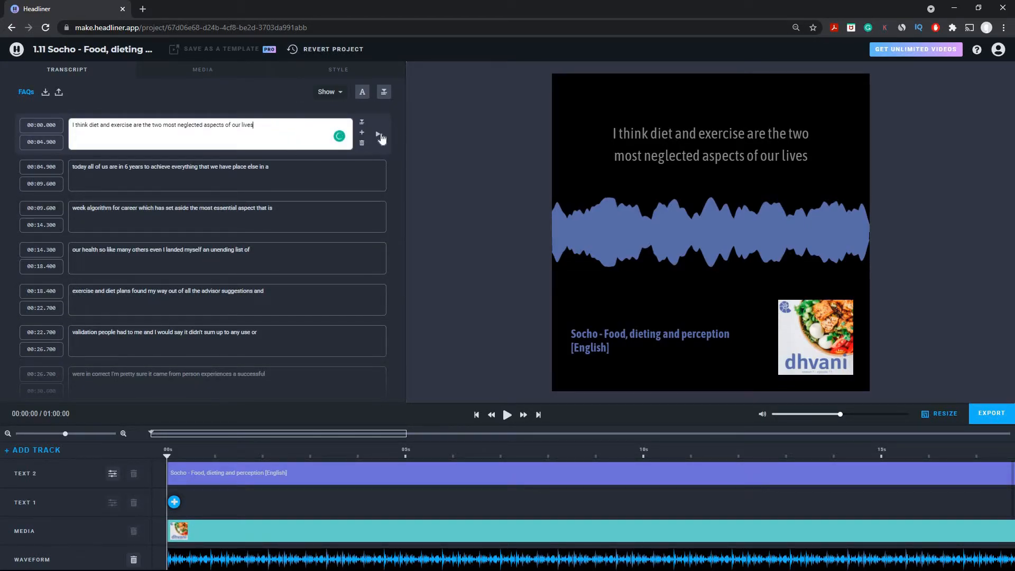
click(379, 135)
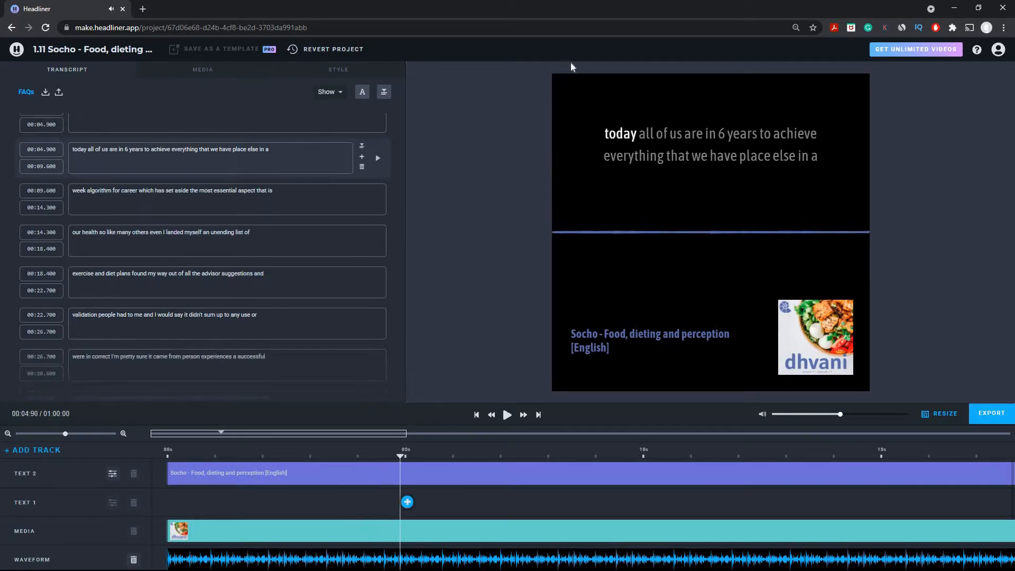
scroll(200, 262, down, 2)
scroll(200, 262, up, 4)
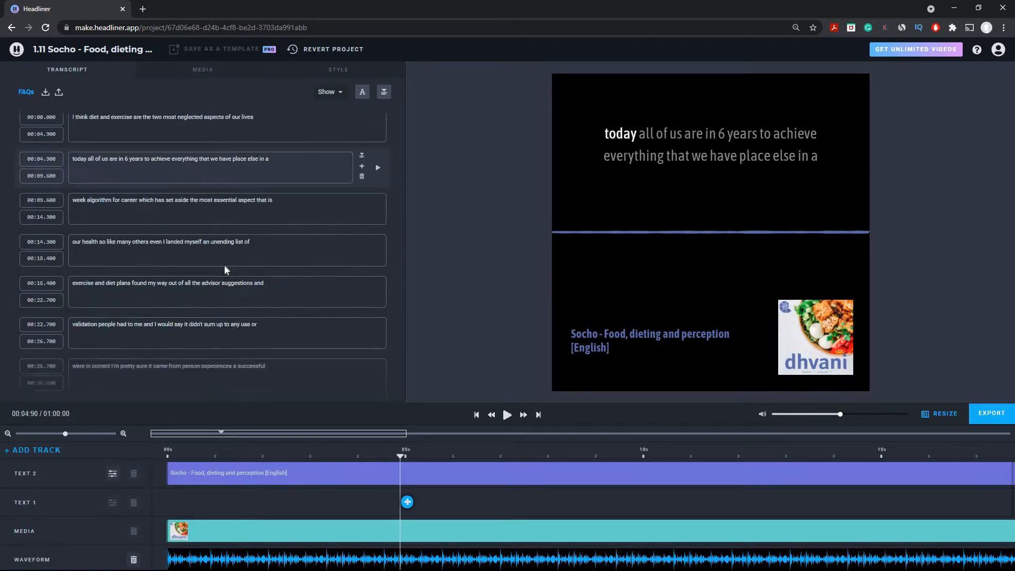
scroll(88, 289, down, 5)
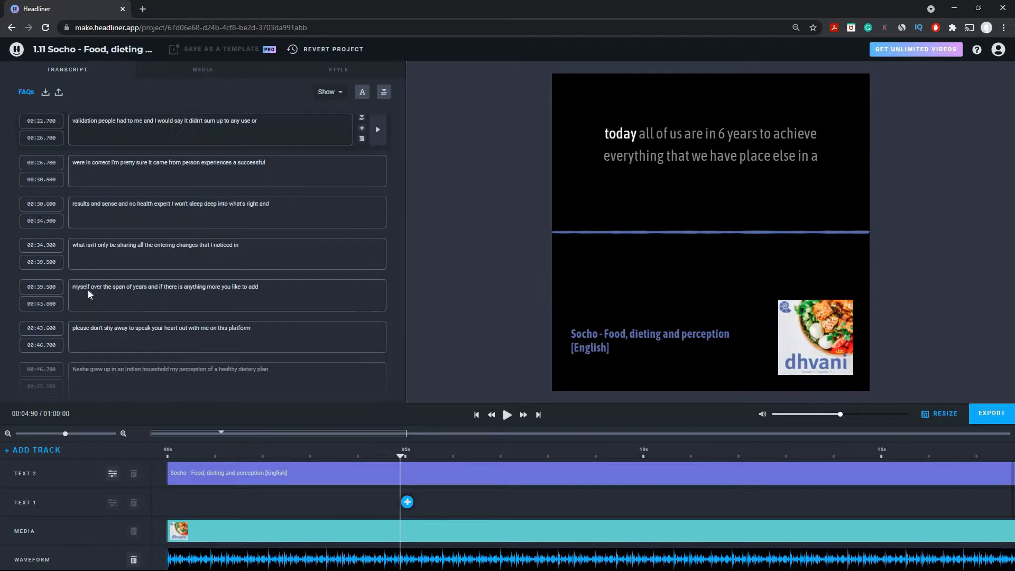
scroll(125, 354, down, 1)
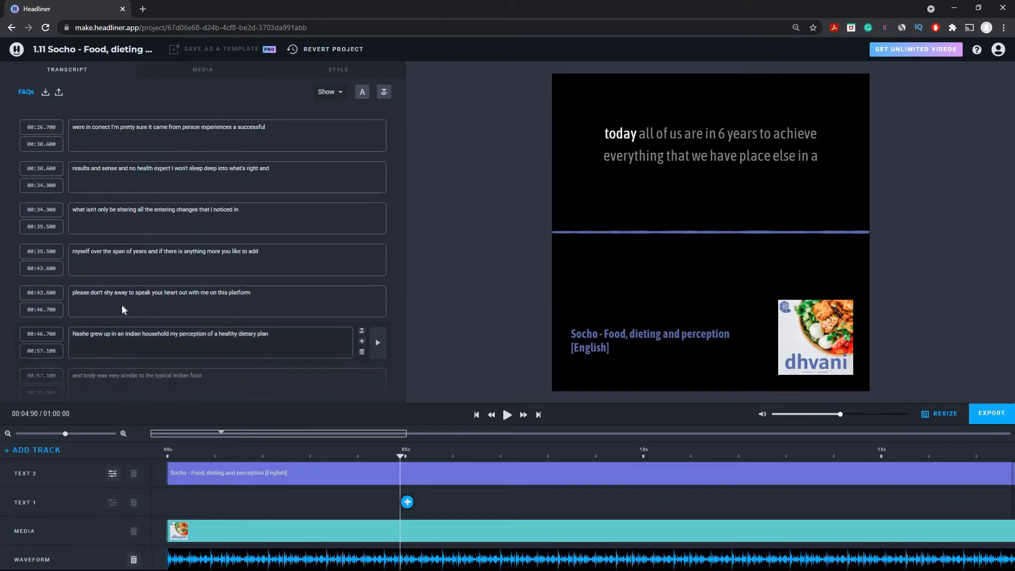
scroll(148, 317, up, 7)
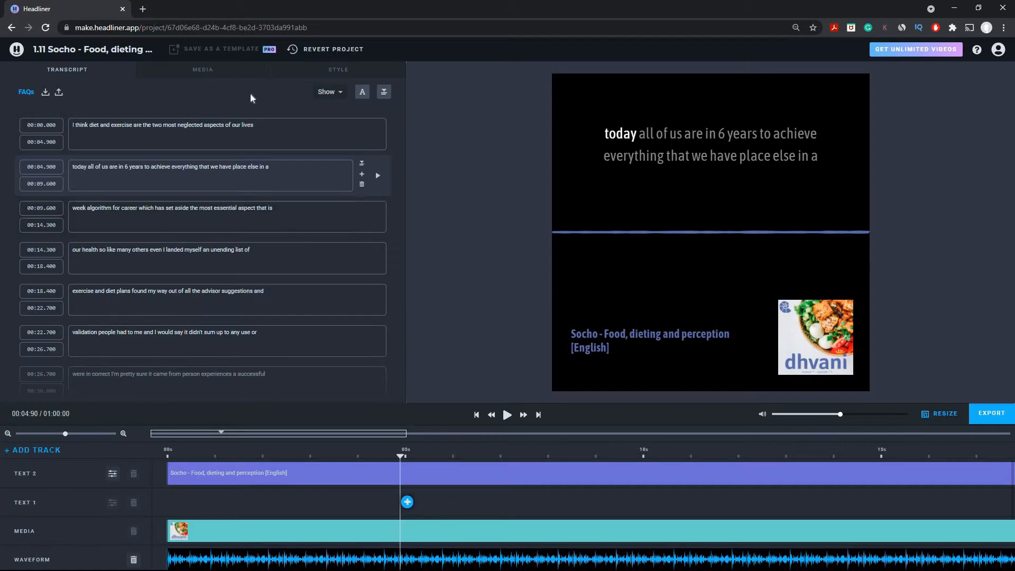
click(508, 416)
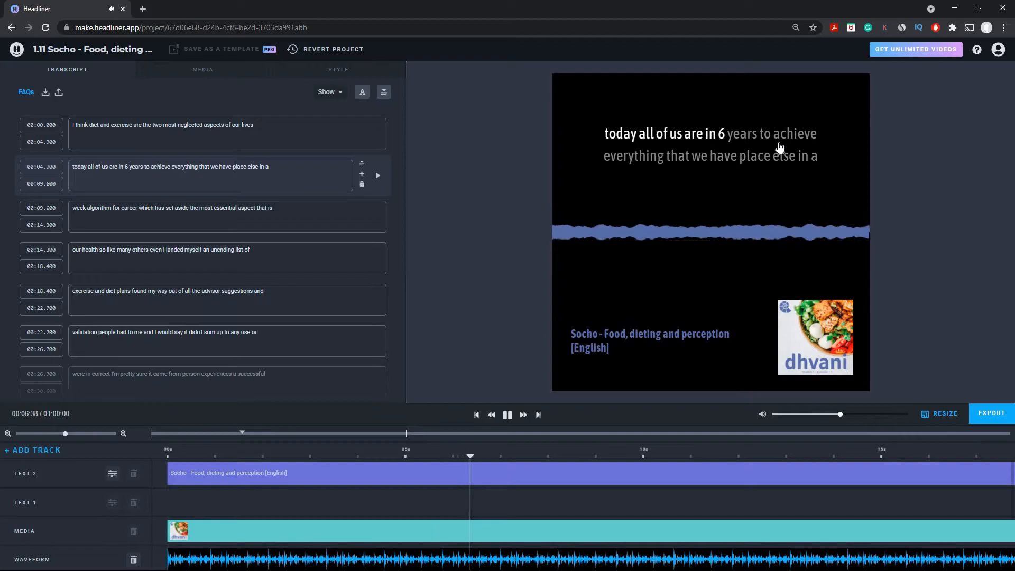
click(509, 416)
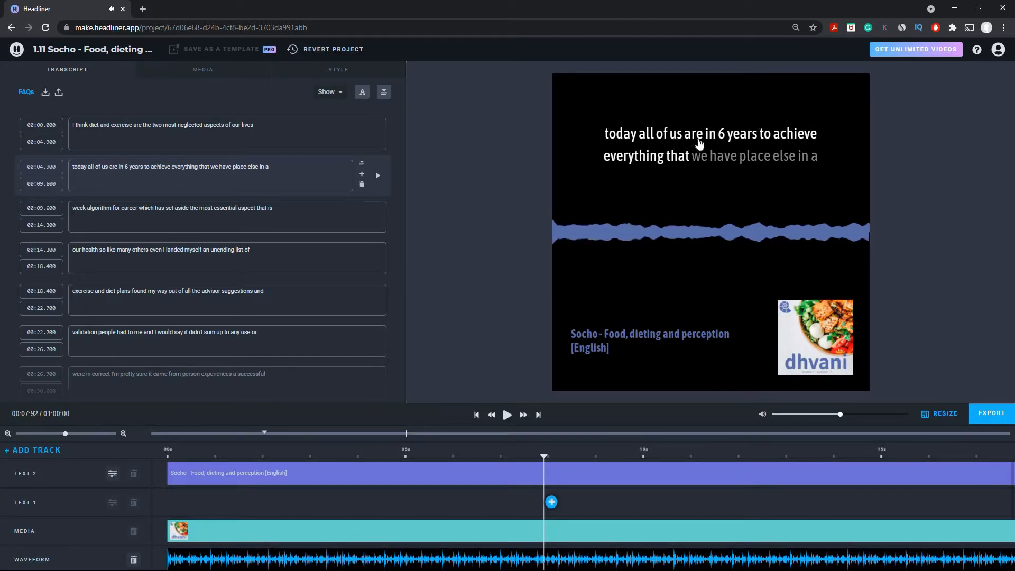
- Correct the second caption with 'such a haste' and 'placed ourselves', replaying it to verify
click(127, 175)
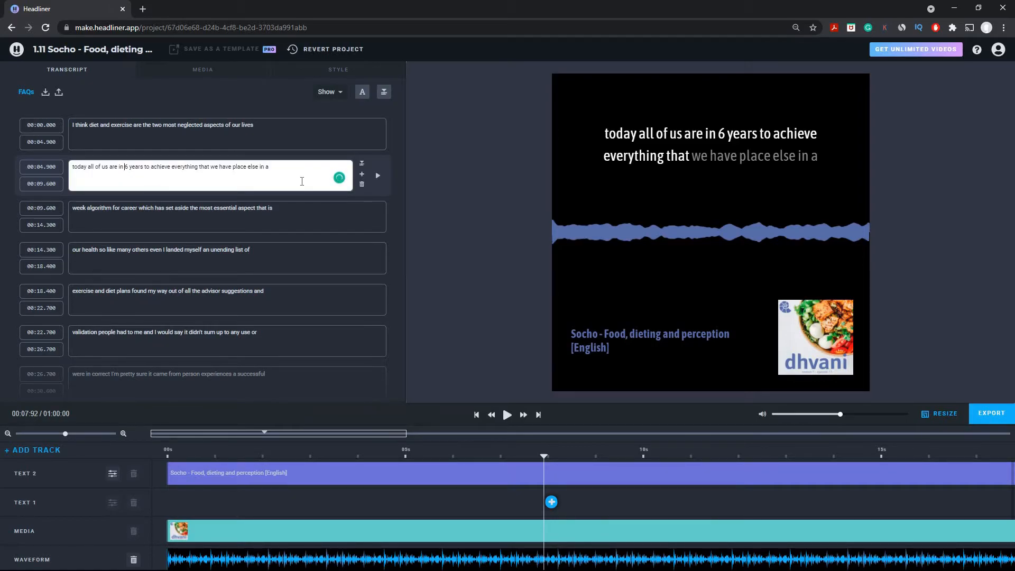
text(such a)
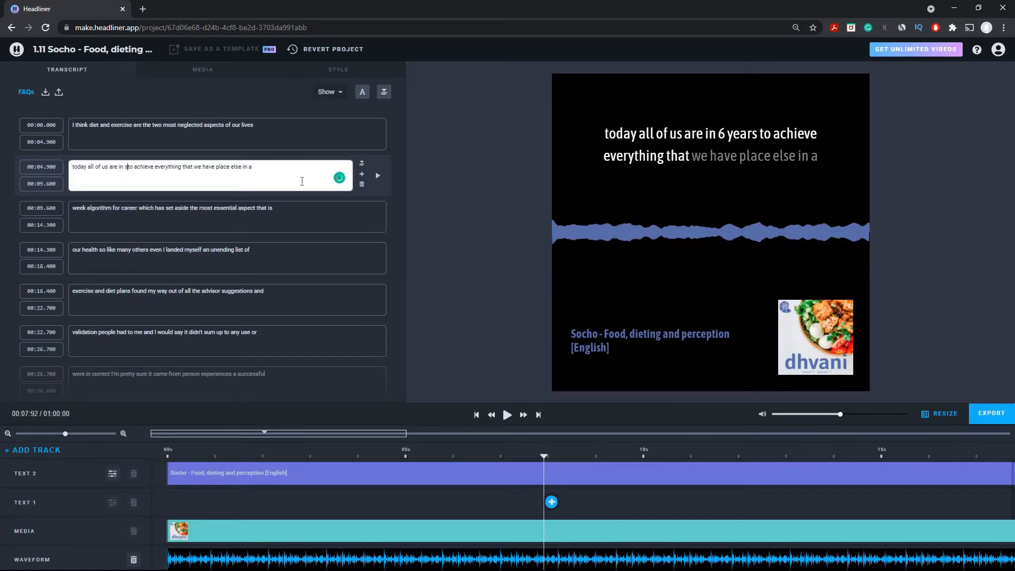
text( haste)
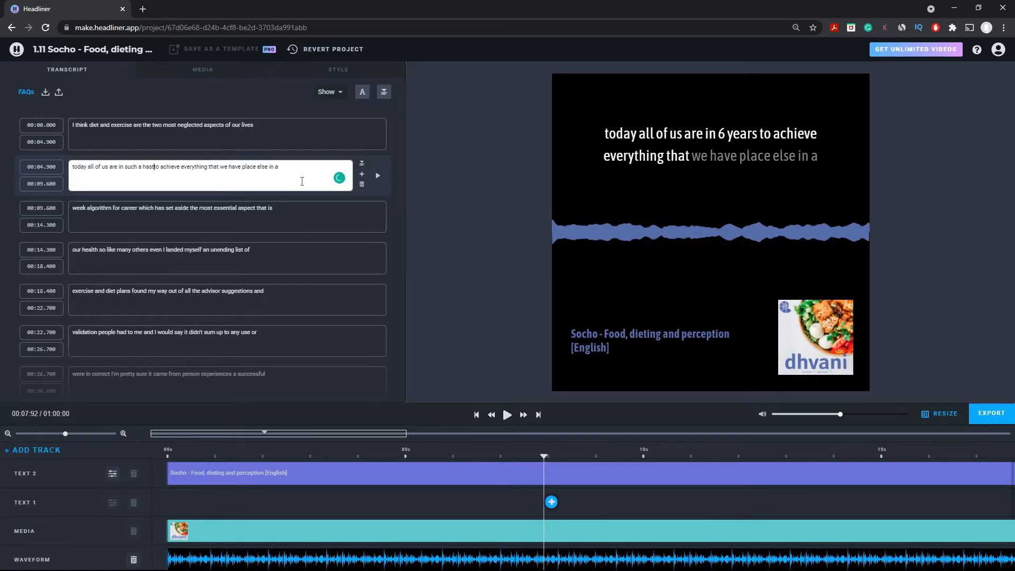
click(452, 168)
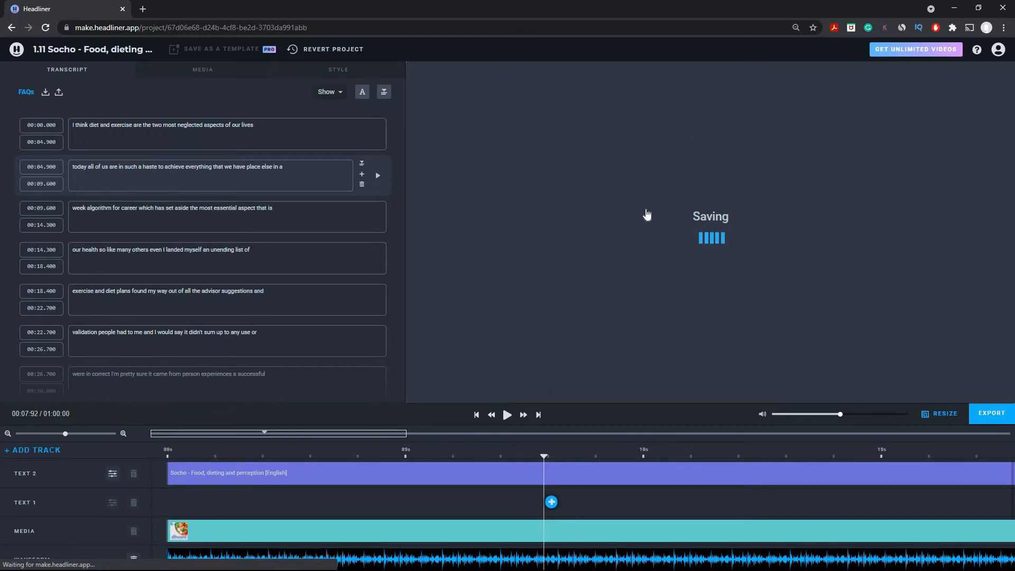
click(379, 180)
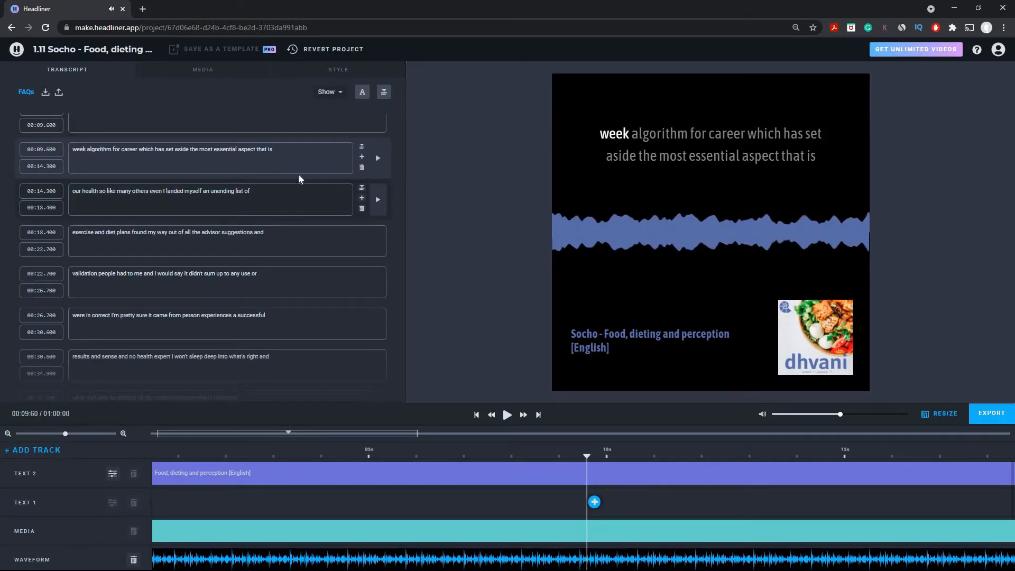
scroll(299, 179, up, 1)
click(261, 161)
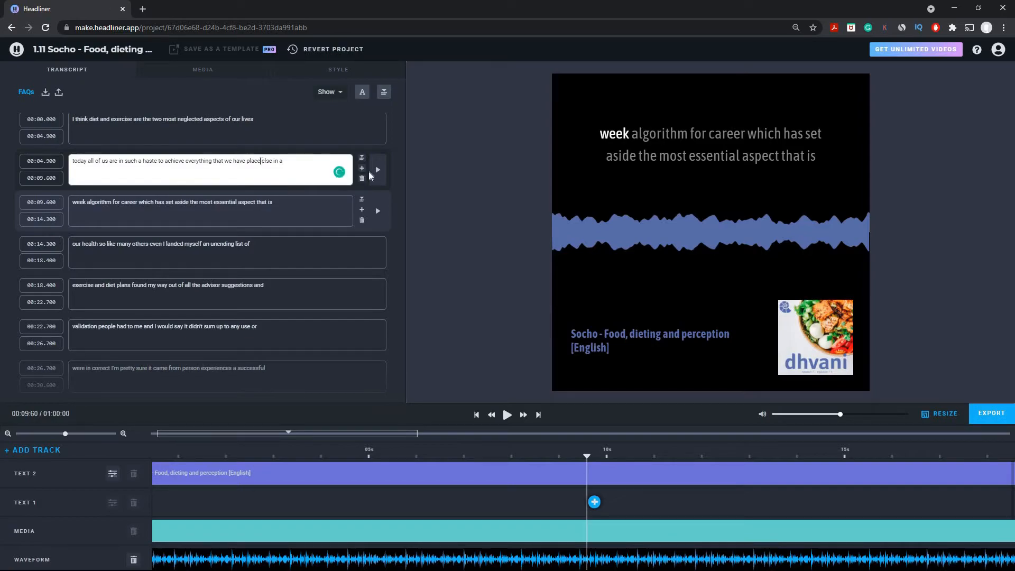
text(d)
key(ctrl+shift+Right)
text(ourselves)
click(470, 191)
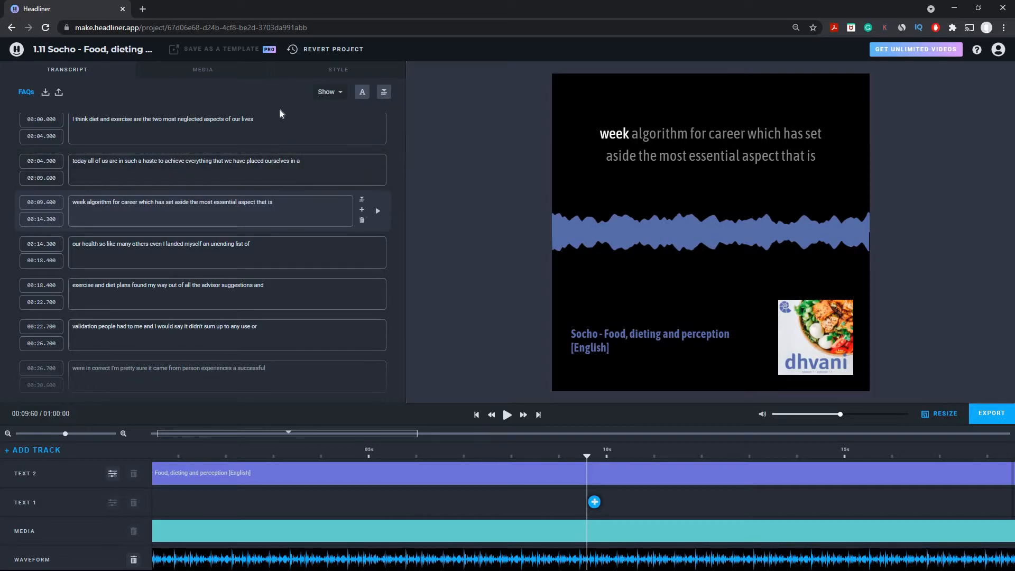
- Review the opening captions and replay the 00:09.600 caption to check it
scroll(270, 254, down, 5)
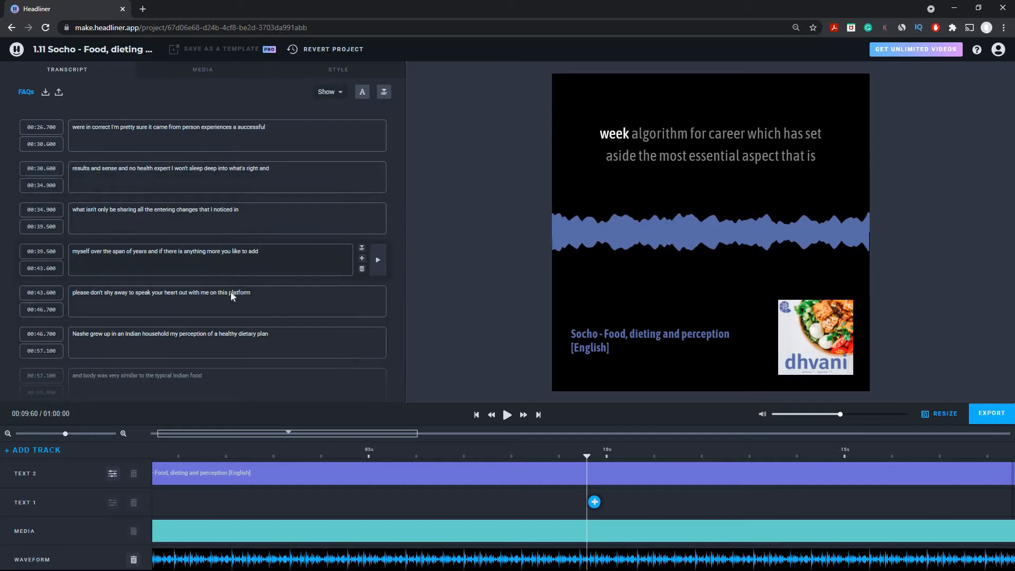
scroll(233, 295, up, 5)
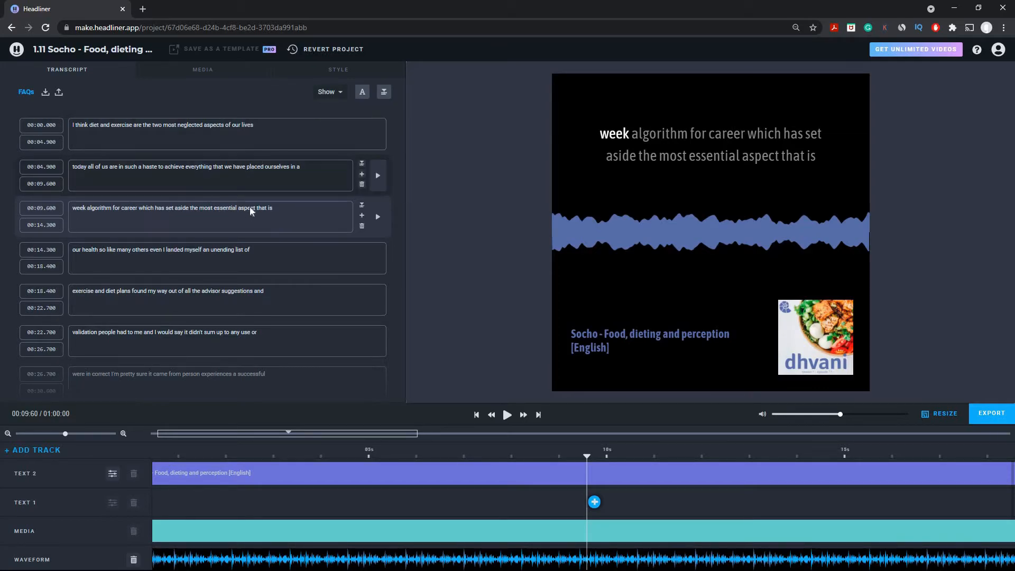
scroll(251, 211, down, 5)
scroll(274, 249, up, 5)
scroll(270, 250, down, 4)
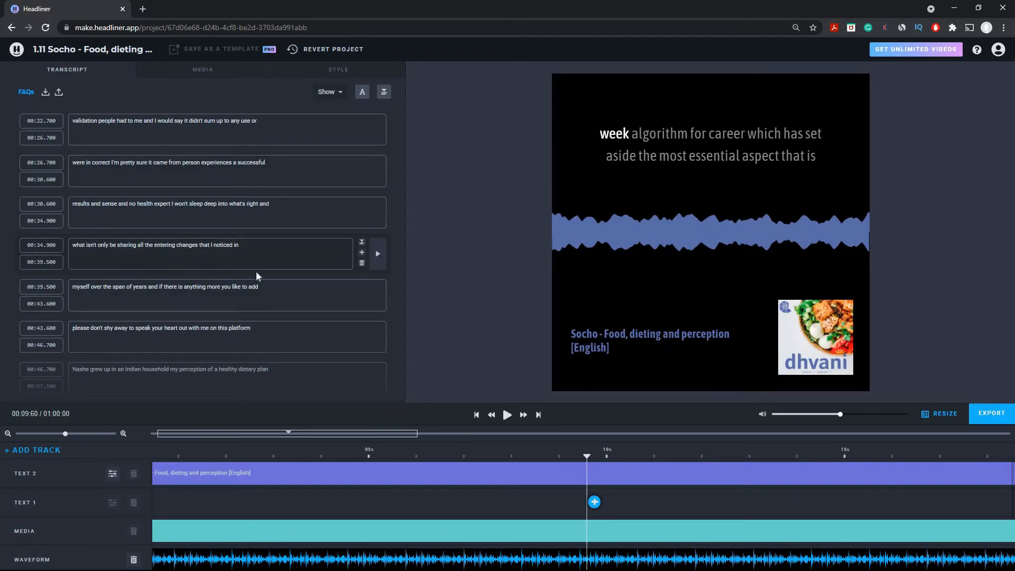
scroll(291, 212, up, 5)
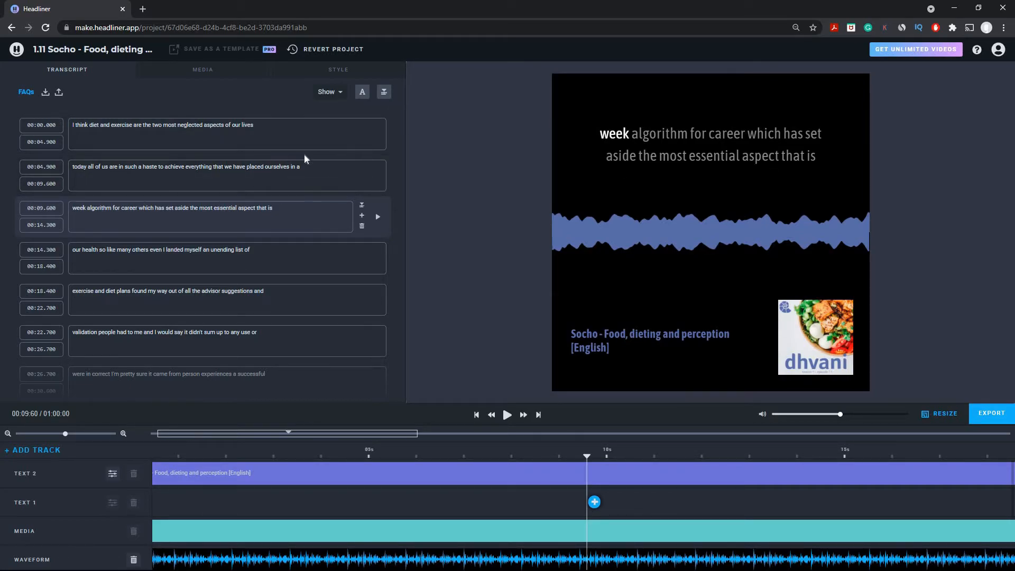
click(72, 125)
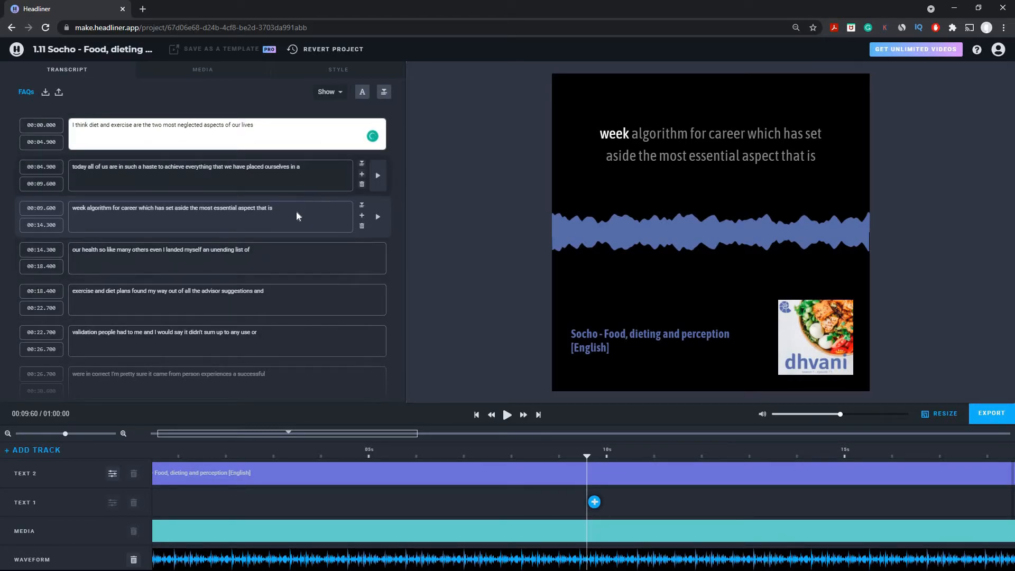
click(378, 217)
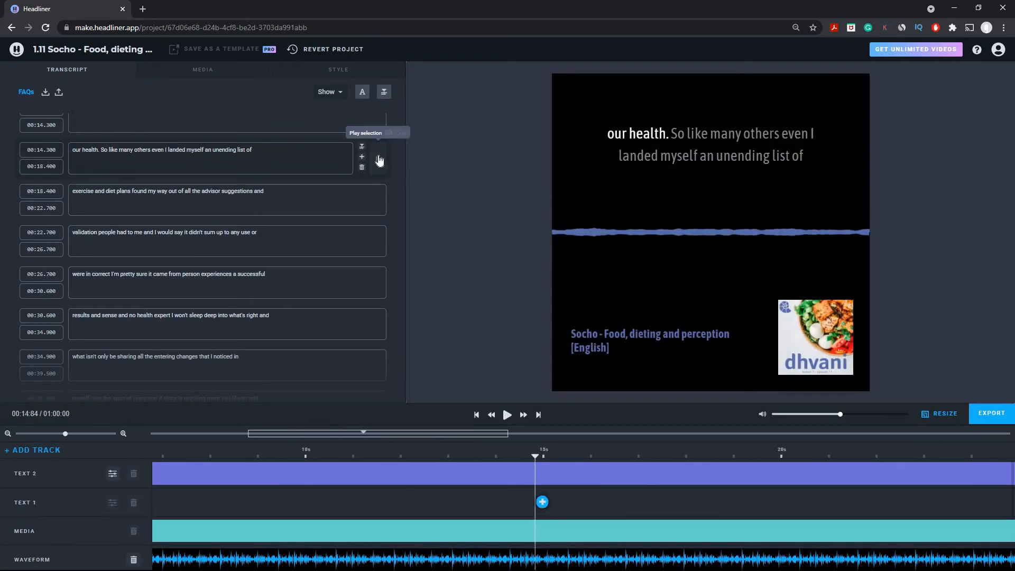
- Fix the exercise and diet caption to read 'exercises. Found' and 'advises,'
click(377, 159)
click(93, 150)
text(s)
click(139, 150)
key(BackSpace)
key(BackSpace)
text(. F)
click(378, 159)
double_click(216, 149)
text(advises,)
- Correct the next captions to 'validations', 'for' and 'won't'
click(378, 198)
click(98, 190)
text(s)
click(376, 205)
double_click(134, 190)
text(for)
click(172, 190)
click(378, 199)
double_click(171, 190)
text(won't)
click(377, 201)
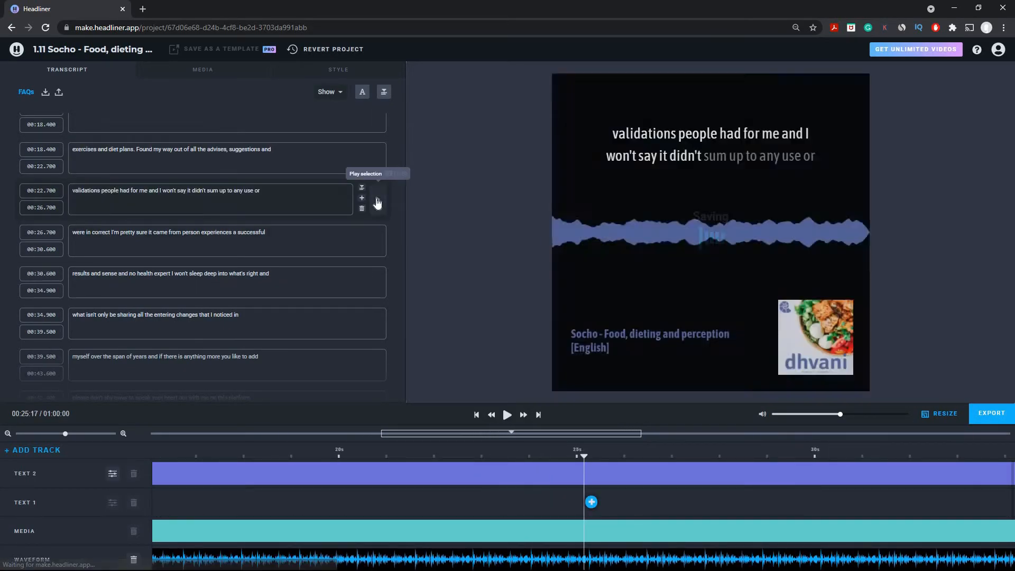
- Join 'in correct' into 'incorrect,' and replace 'a' with 'or'
click(93, 203)
key(BackSpace)
text(,)
click(378, 213)
double_click(233, 180)
text(or)
click(379, 191)
- Replace 'sense and' with 'since I am' and 'sleep' with 'slip'
drag(102, 221, 126, 221)
text(since I am)
click(379, 231)
double_click(196, 221)
text(slip)
click(381, 235)
scroll(381, 234, down, 1)
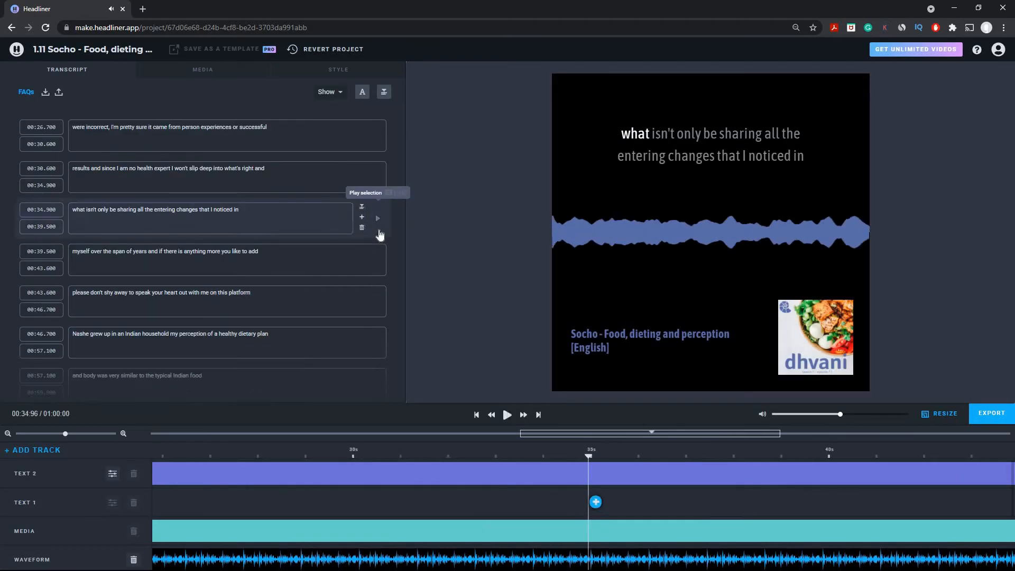
- Add '. I'll' after 'isn't' and change 'entering' to 'intriguing'
click(98, 209)
text(. I'll)
click(381, 223)
double_click(172, 209)
text(intriguing)
click(379, 218)
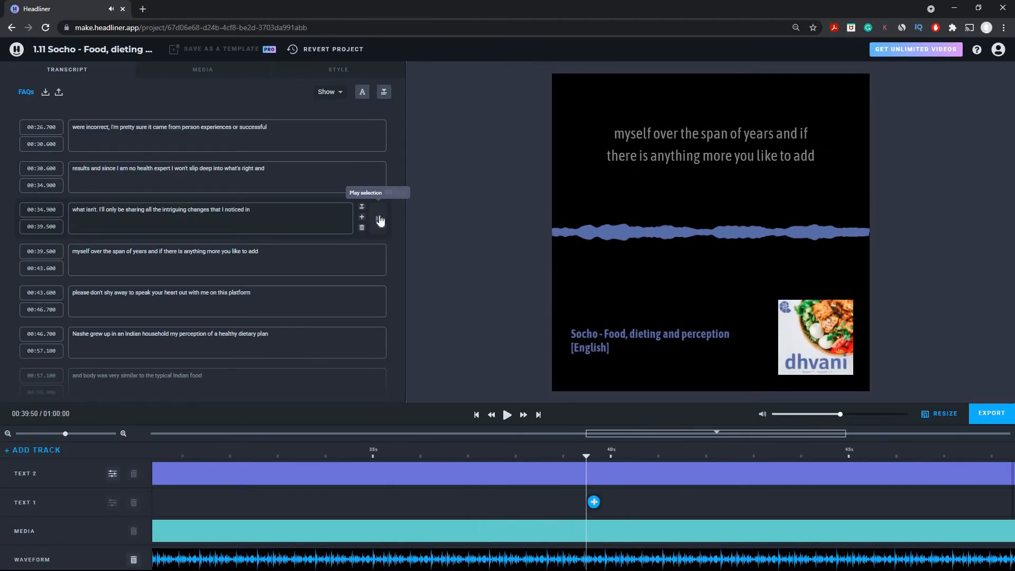
- Change 'there is' to 'there's' and 'you' to 'you'd'
click(181, 252)
key(BackSpace)
key(BackSpace)
text(')
click(379, 264)
click(227, 251)
text('d)
click(379, 264)
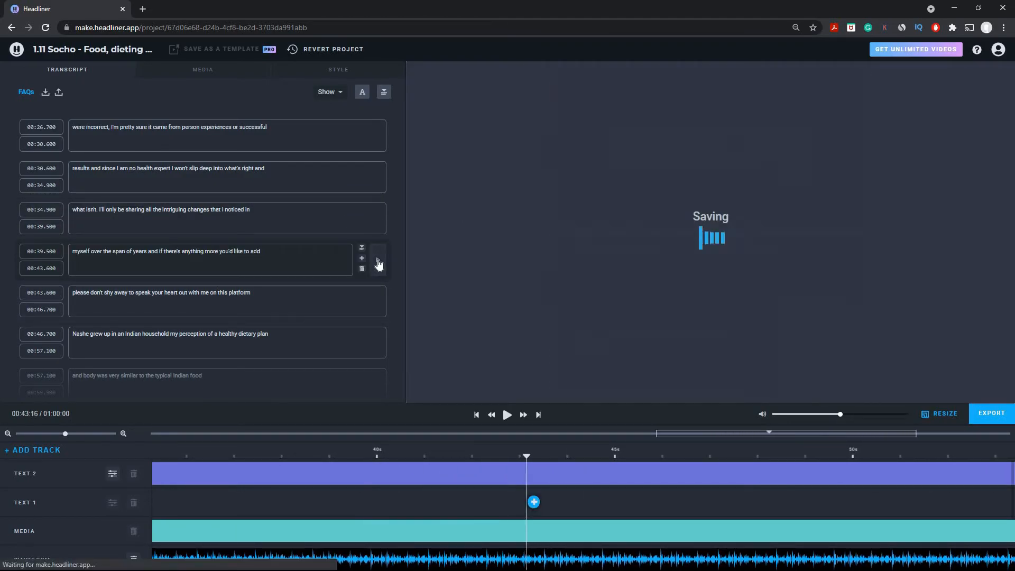
- Correct 'Nashe' to 'Now since' and move that caption's start to 00:52.600
click(380, 343)
double_click(81, 333)
text([music] Now since)
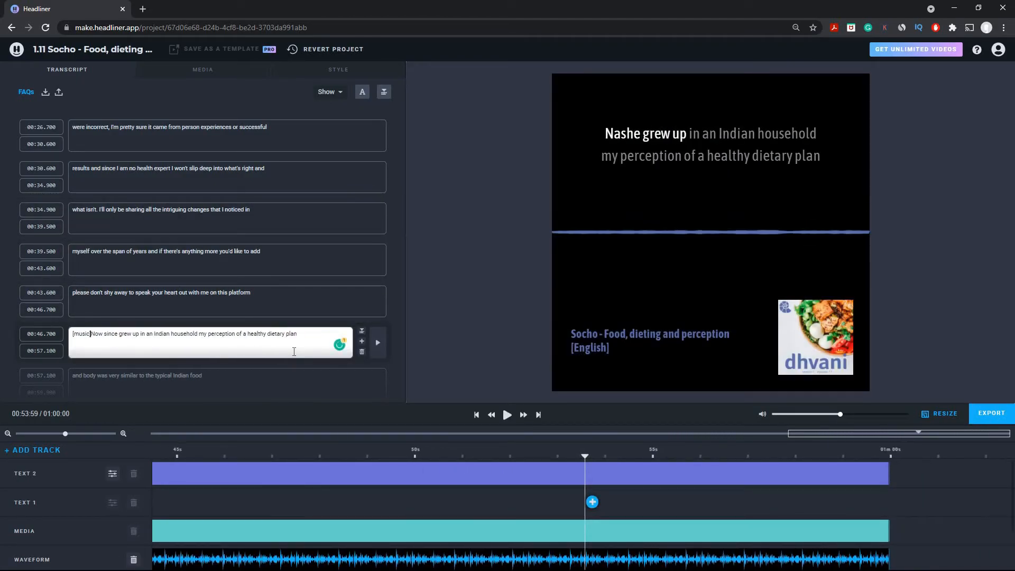
click(380, 344)
click(378, 347)
key(space)
click(38, 334)
text(526)
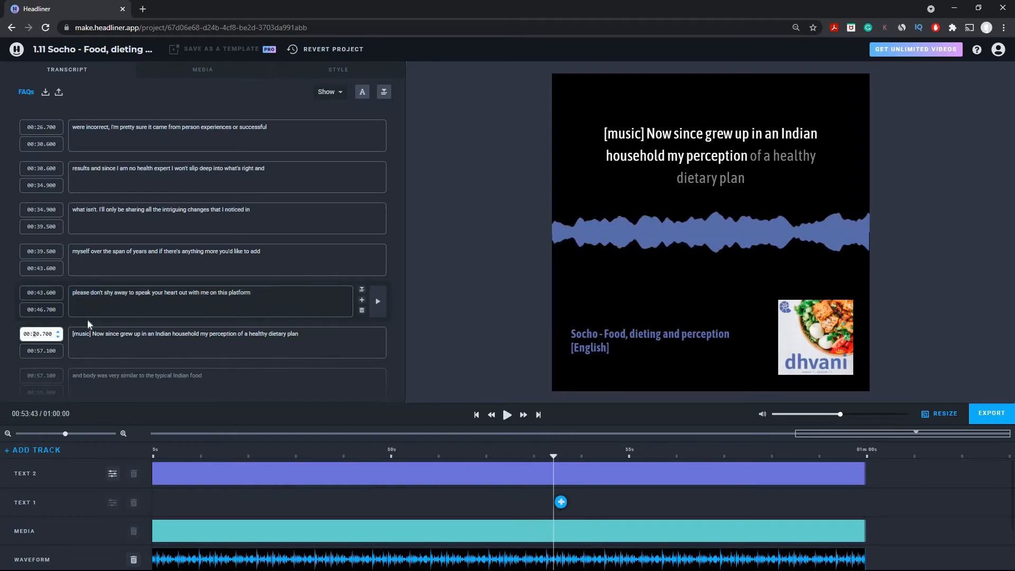
drag(92, 334, 72, 334)
key(BackSpace)
click(381, 343)
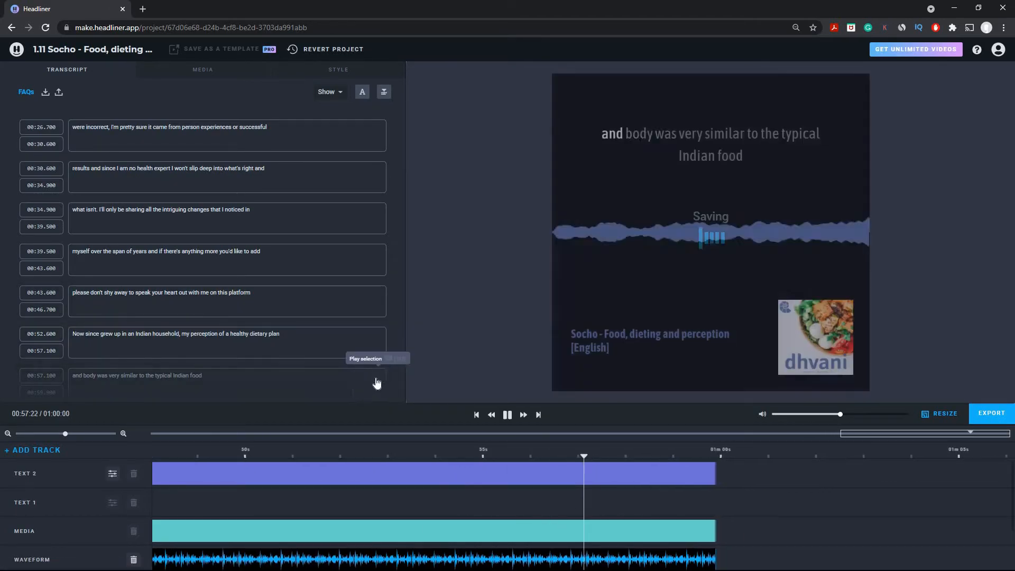
- Insert a '[music]' caption spanning 00:46.900 to 00:52.600 and play it back
click(377, 383)
scroll(302, 116, up, 5)
click(378, 133)
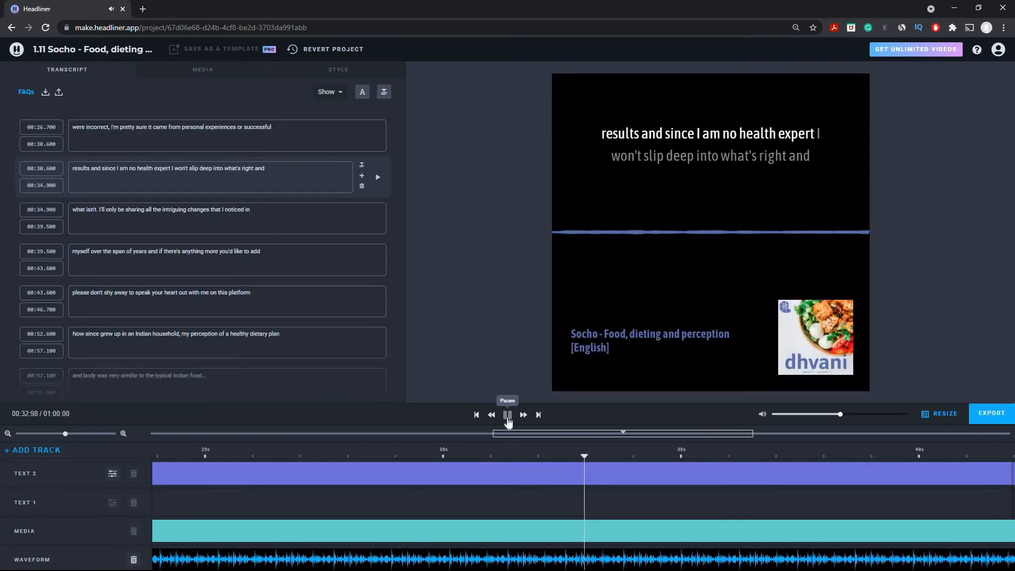
click(362, 300)
click(75, 334)
text([music])
click(35, 350)
text(20.700)
click(378, 342)
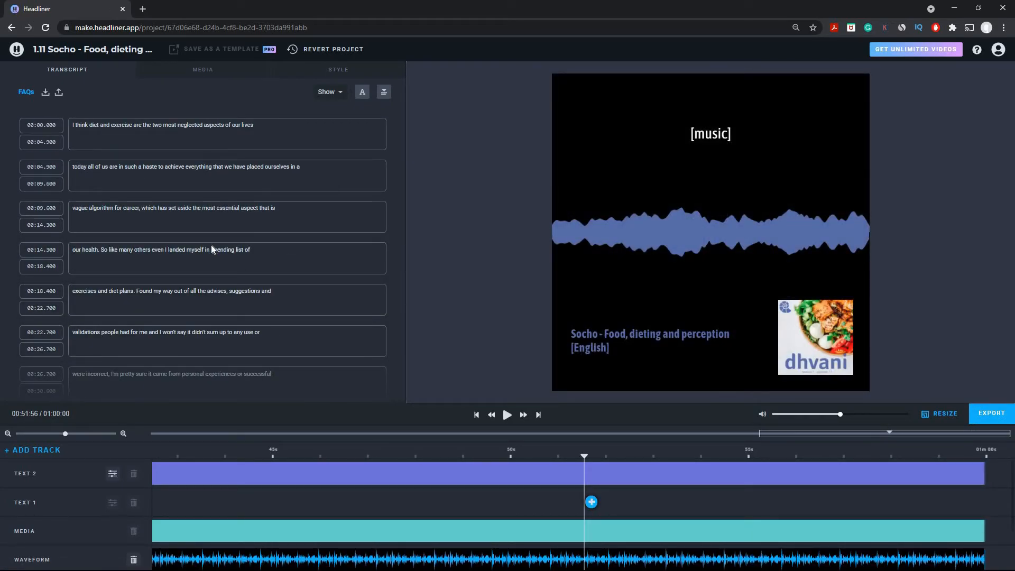
scroll(226, 278, down, 5)
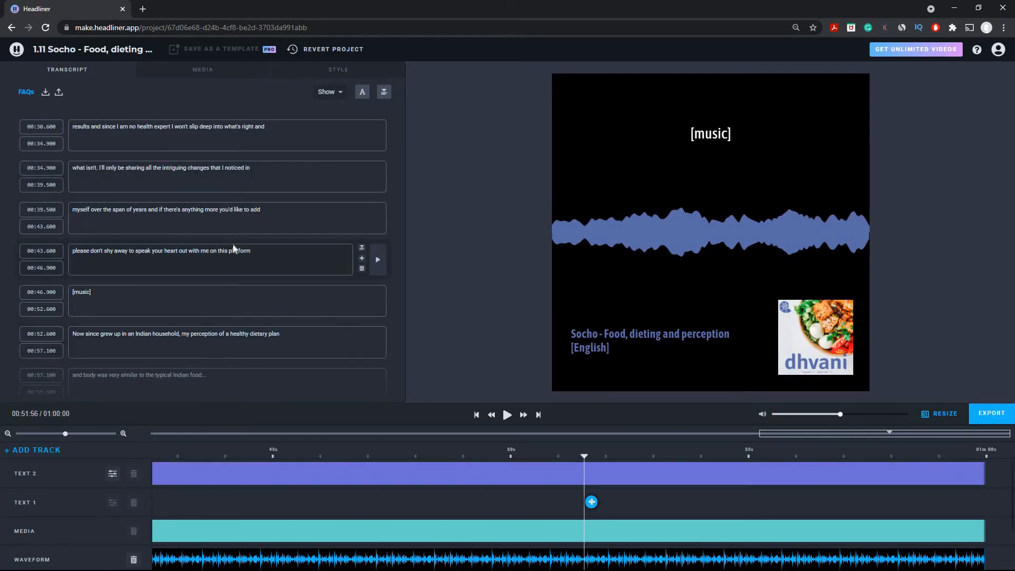
drag(582, 456, 56, 447)
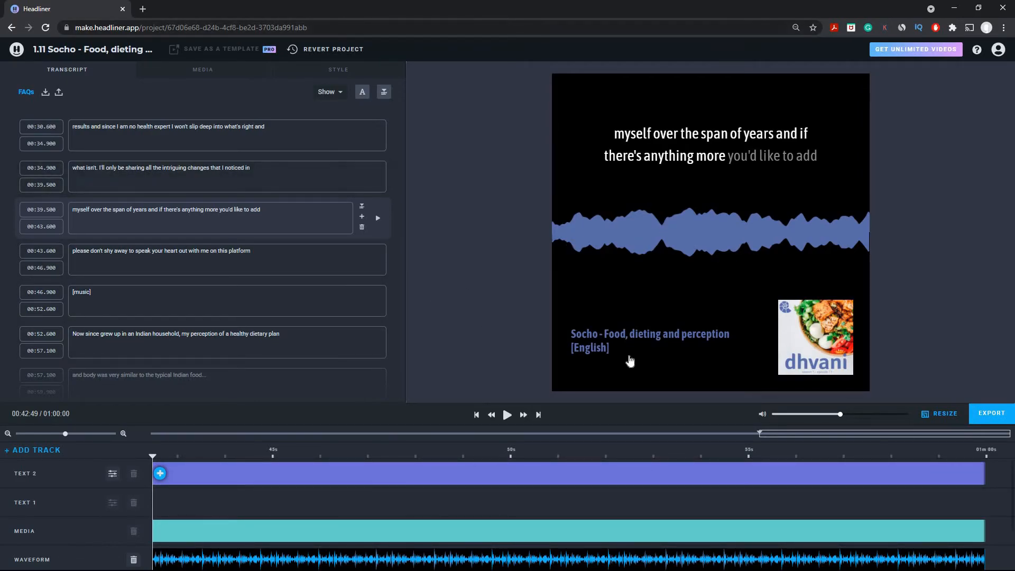
- Add a second notification e-mail address in the export settings
click(993, 413)
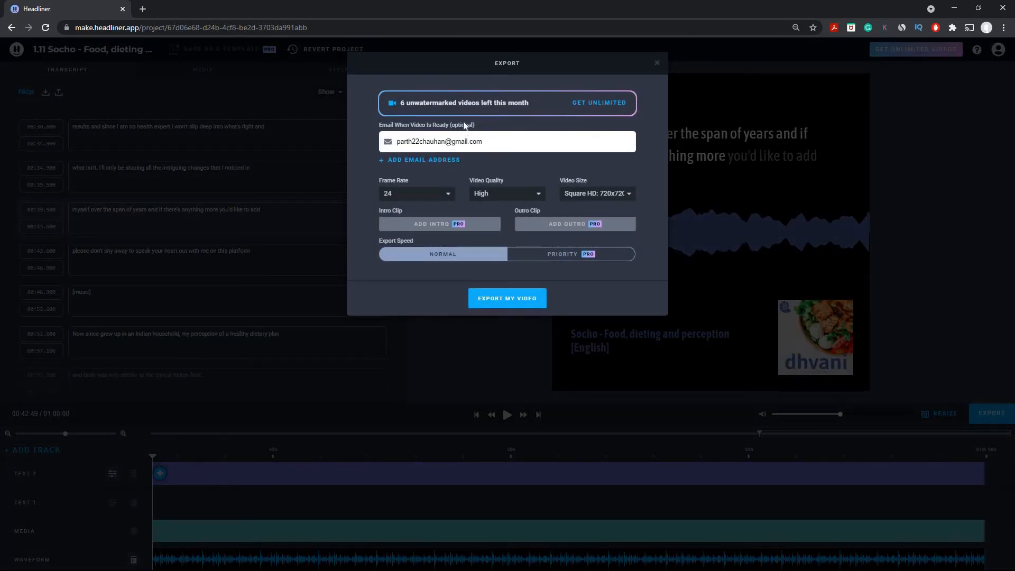
click(424, 160)
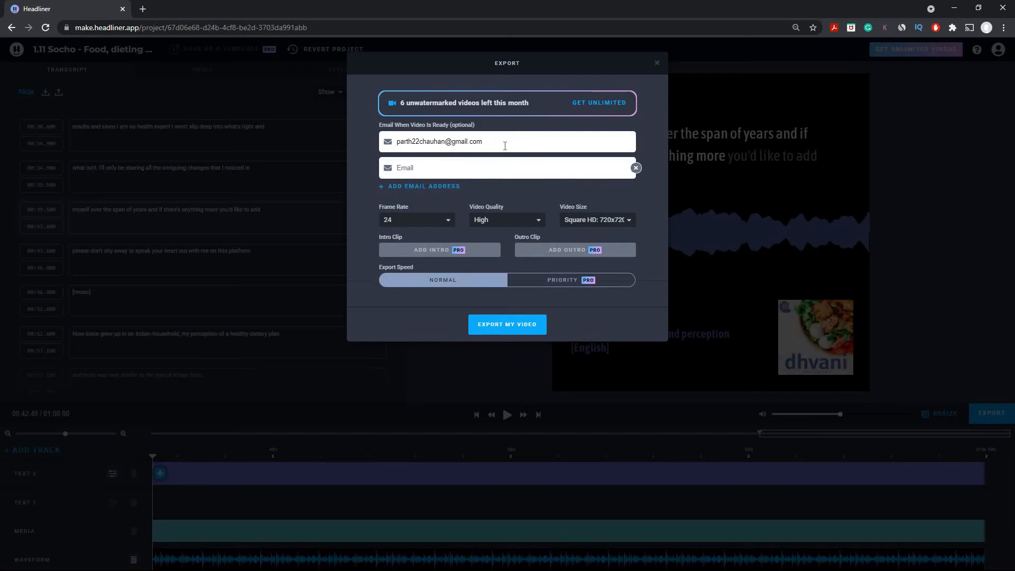
click(508, 146)
click(453, 163)
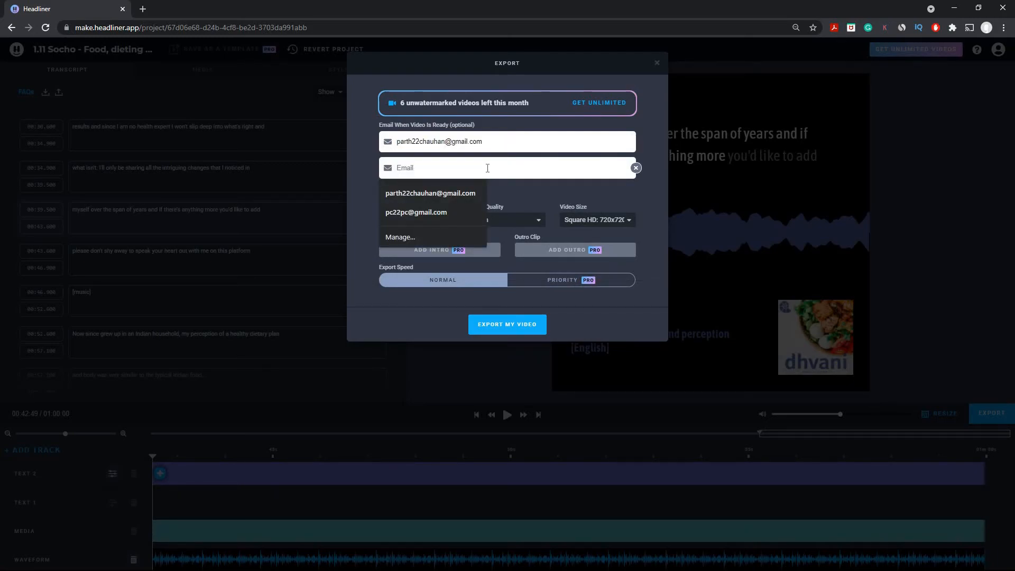
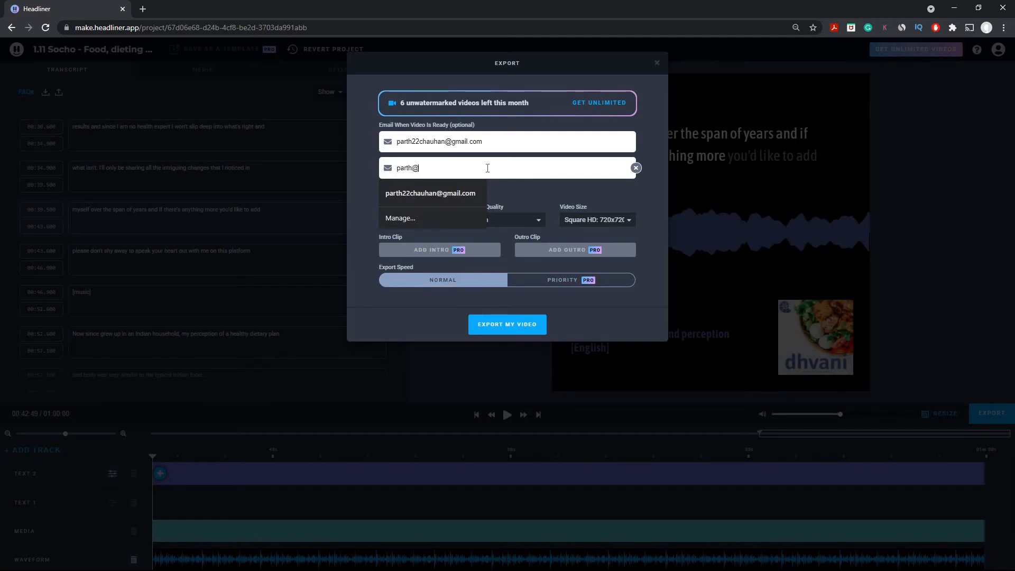
- Export at 30 fps, High quality and Square HD 720x720 size
click(445, 220)
click(401, 262)
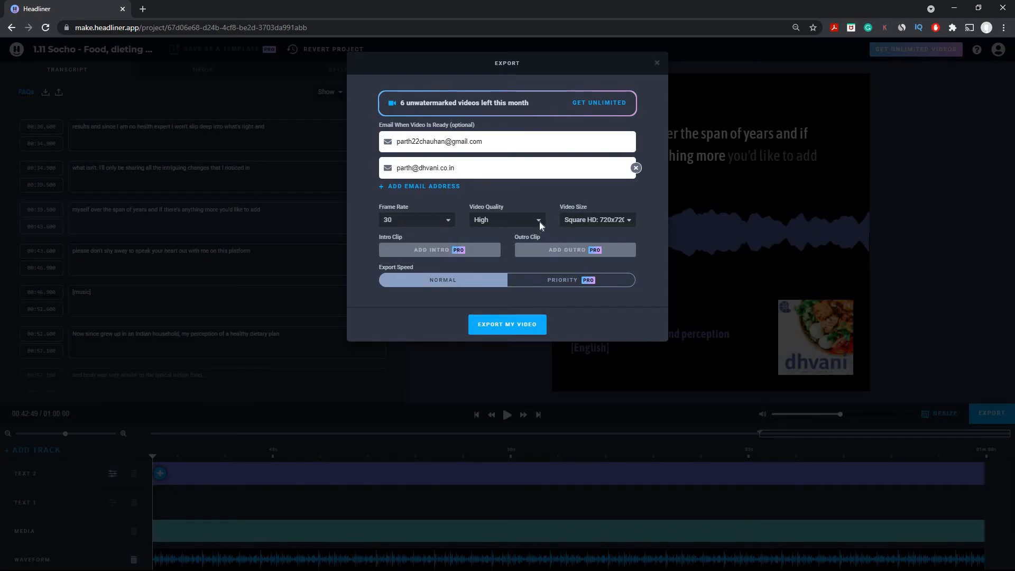
click(540, 222)
click(623, 224)
click(625, 221)
click(601, 223)
click(501, 327)
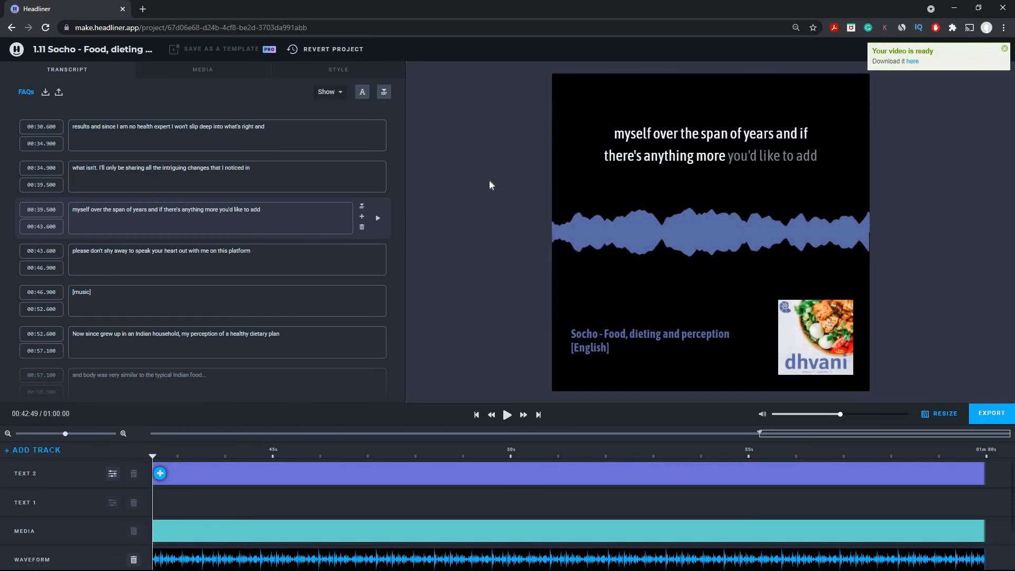
- Preview the exported audiogram on its share page and download it as '1.11 Socho - Foo….mp4'
click(913, 61)
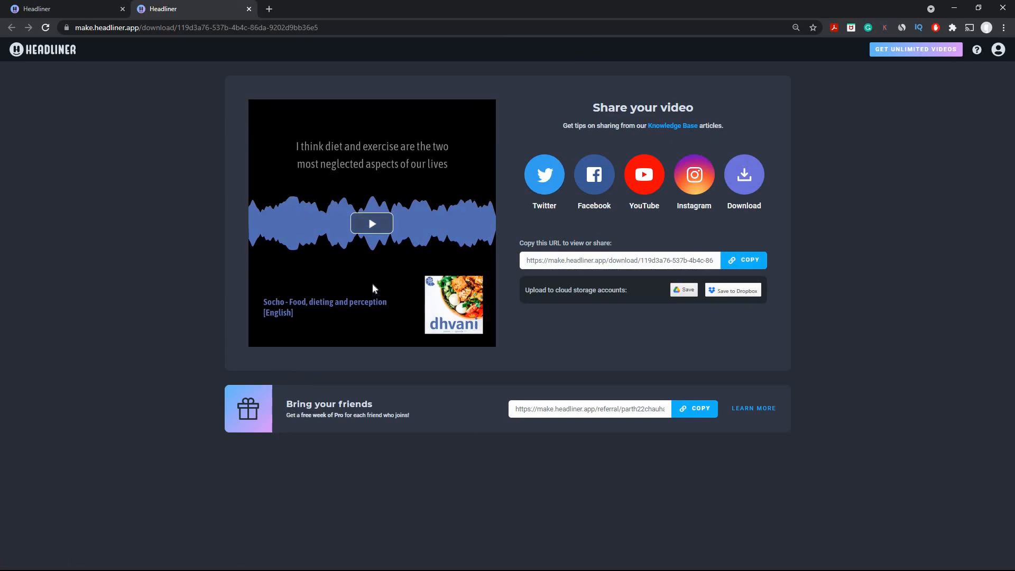
click(375, 227)
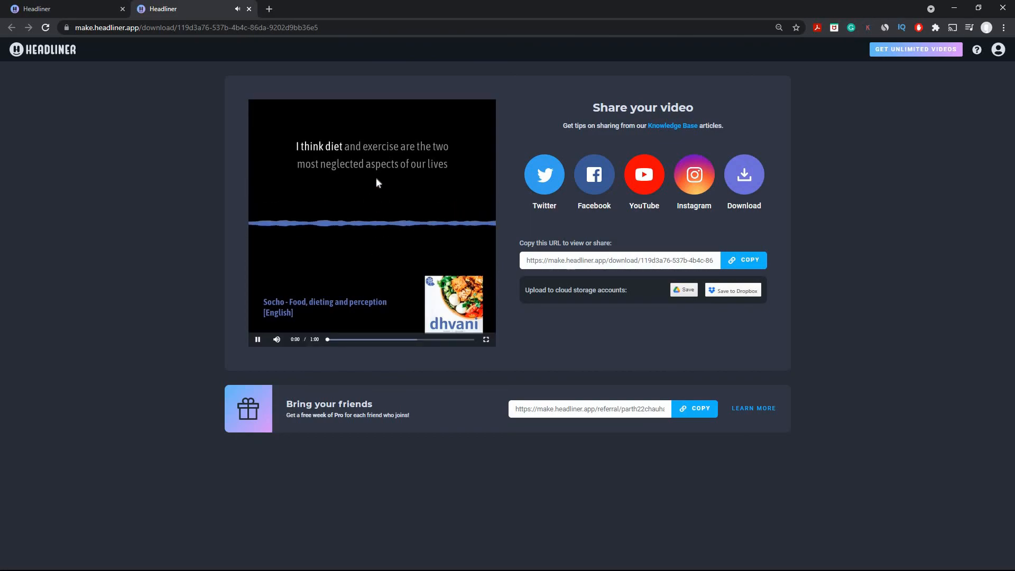
click(381, 245)
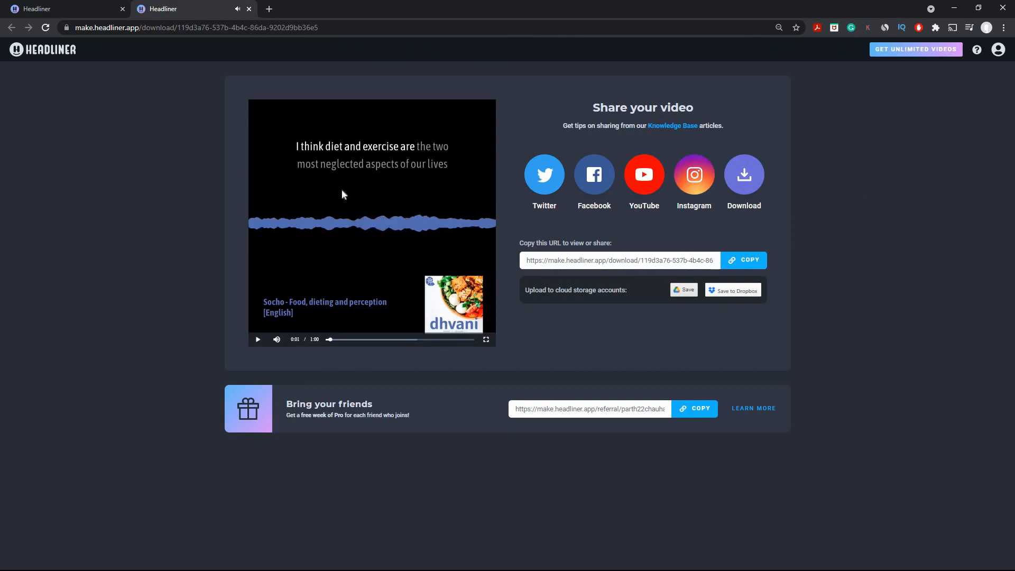
click(746, 175)
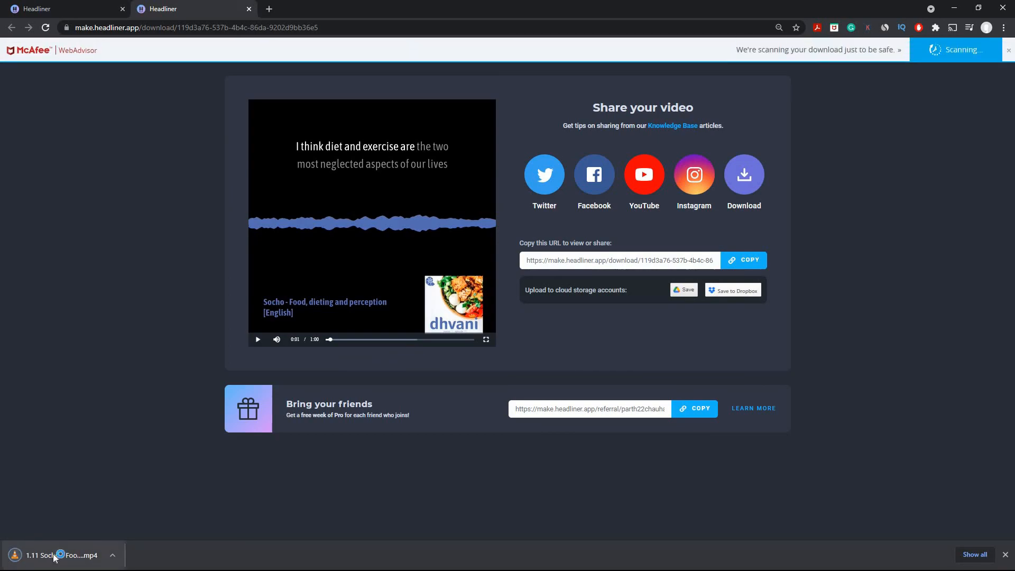
- Play the downloaded audiogram MP4 in VLC with the window maximized
click(54, 558)
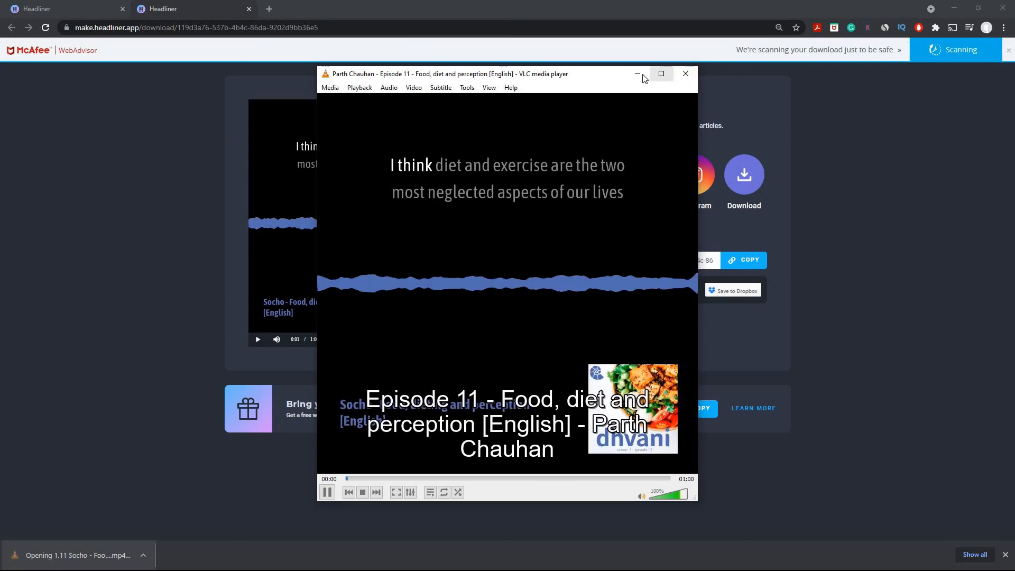
click(662, 73)
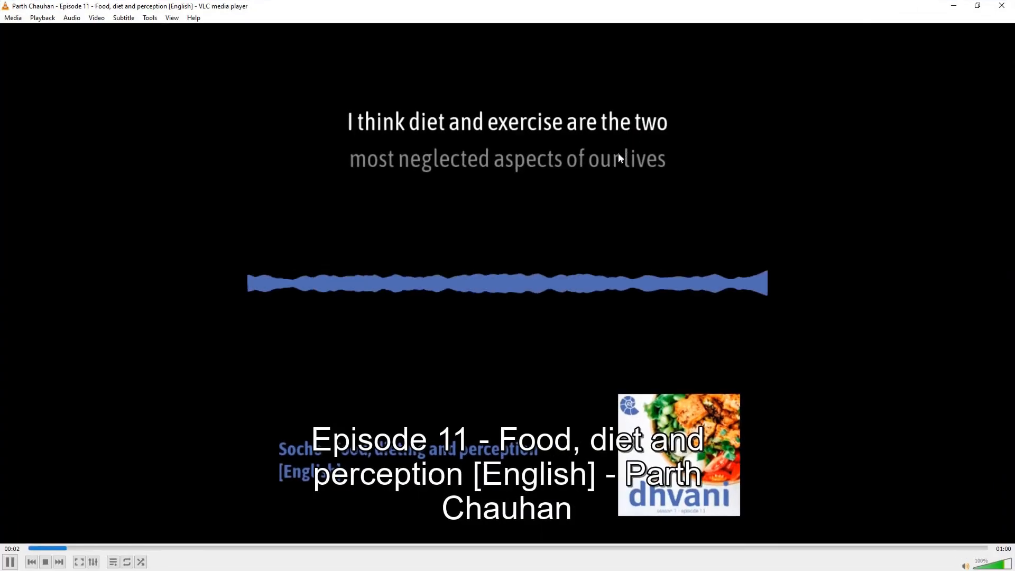